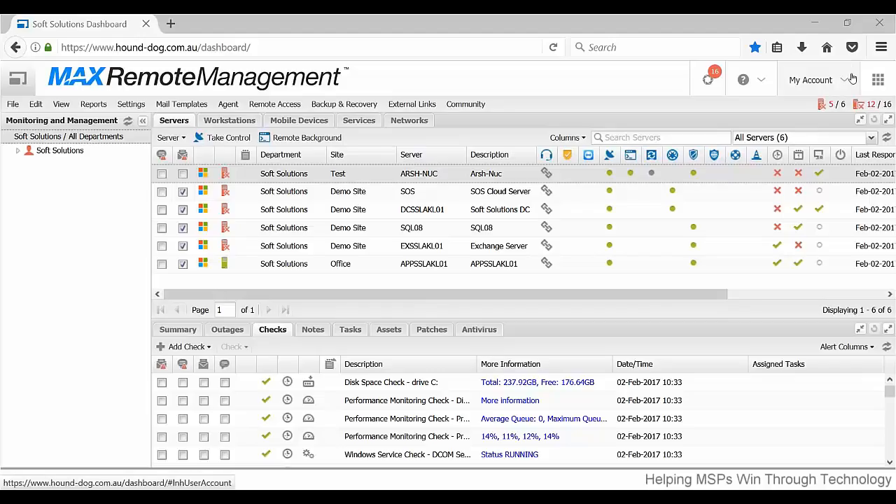
Set the browser's page zoom to 90%.
{"action": "left_click", "coordinate": [881, 47]}
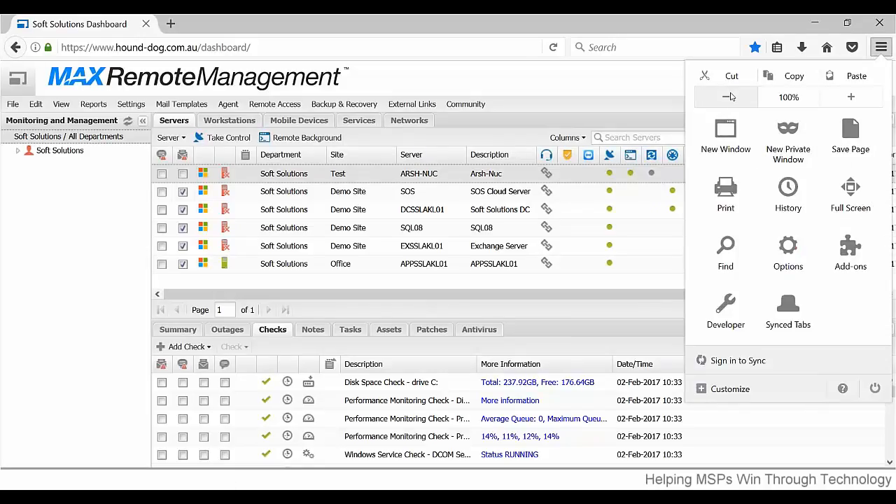
{"action": "left_click", "coordinate": [728, 97]}
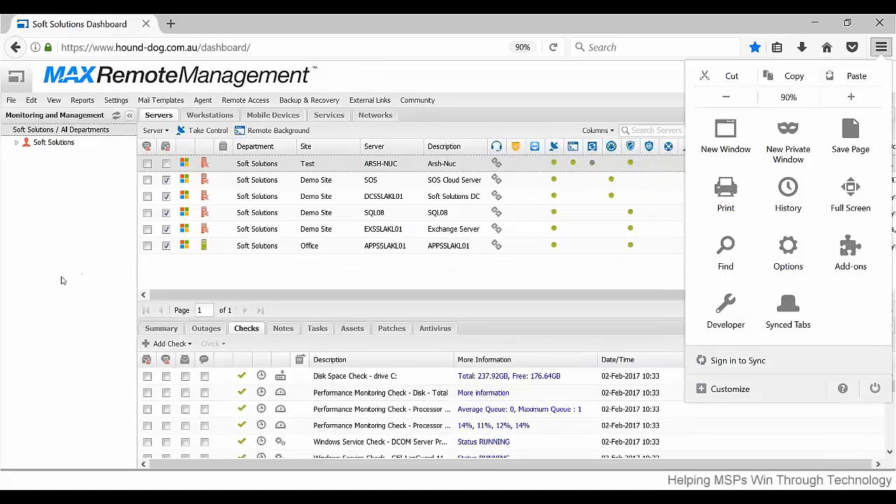
{"action": "left_click", "coordinate": [61, 280]}
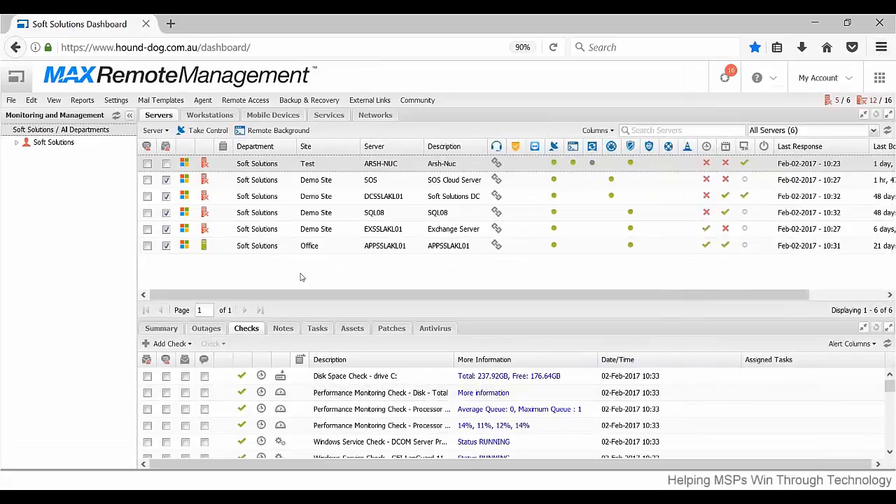
Expand the Soft Solutions sites, view the Office site's servers for comparison, and select the Test site.
{"action": "left_click", "coordinate": [16, 142]}
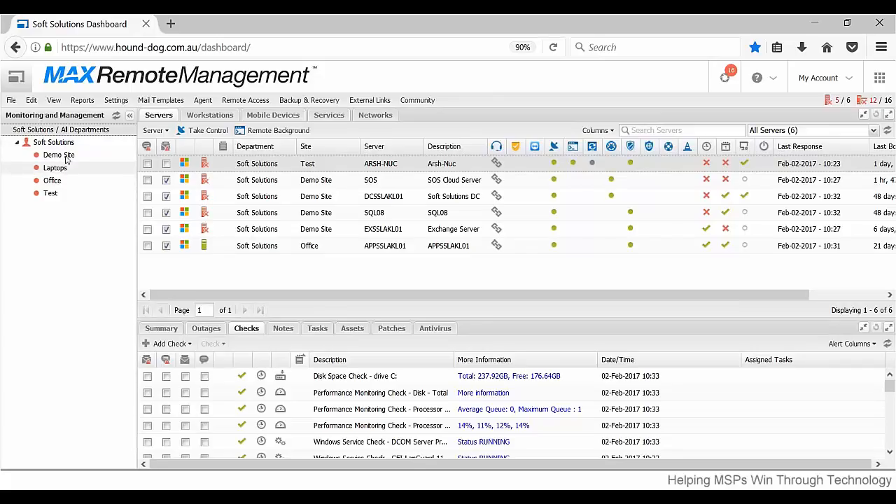
{"action": "left_click", "coordinate": [84, 193]}
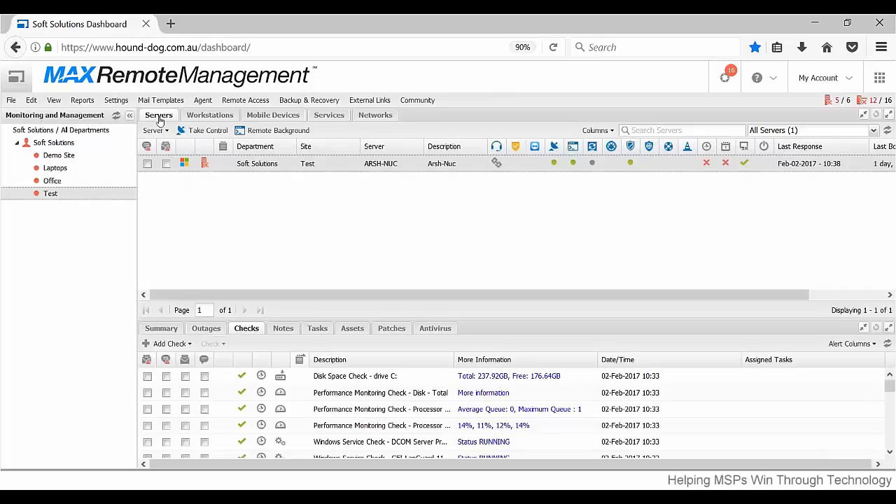
{"action": "left_click", "coordinate": [102, 181]}
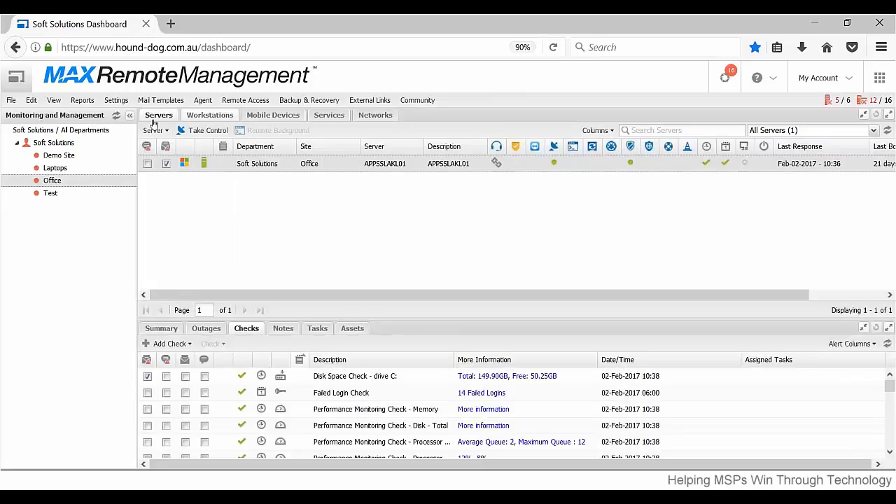
{"action": "left_click", "coordinate": [210, 115]}
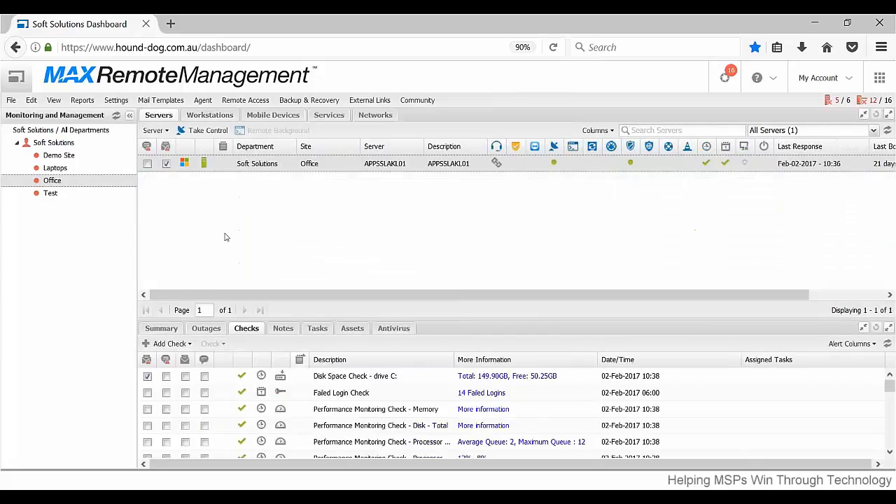
{"action": "left_click", "coordinate": [63, 194]}
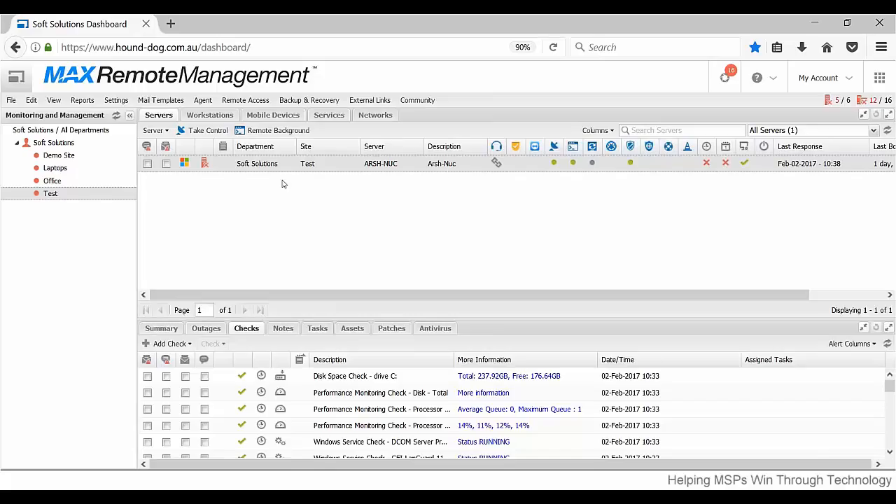
Show the Operating System column in the server list and hide it again.
{"action": "mouse_move", "coordinate": [204, 170]}
{"action": "left_click", "coordinate": [613, 131]}
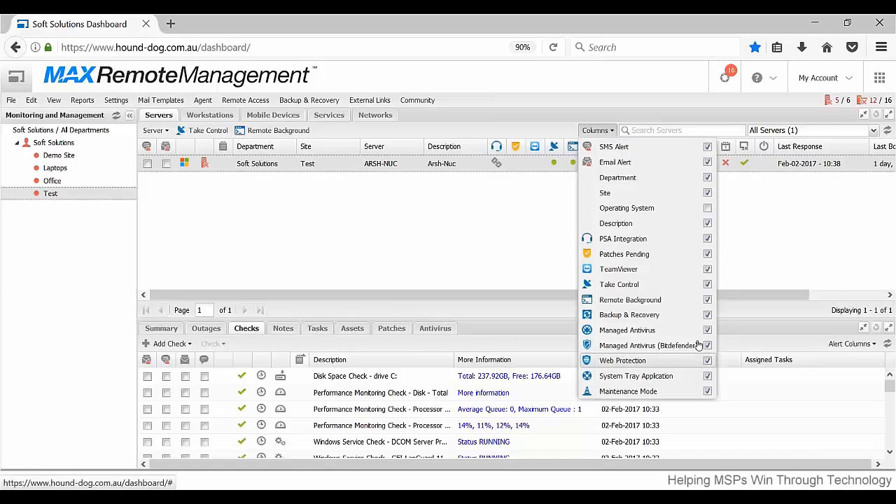
{"action": "left_click", "coordinate": [707, 209]}
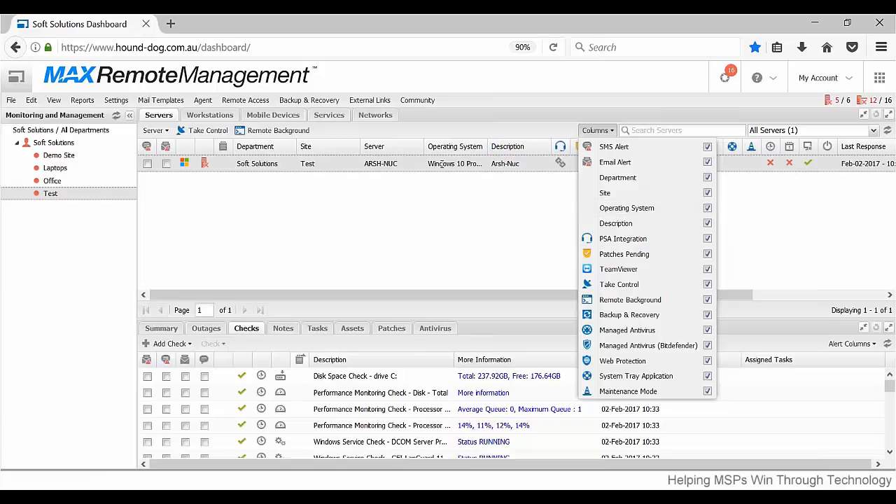
{"action": "left_click", "coordinate": [707, 208]}
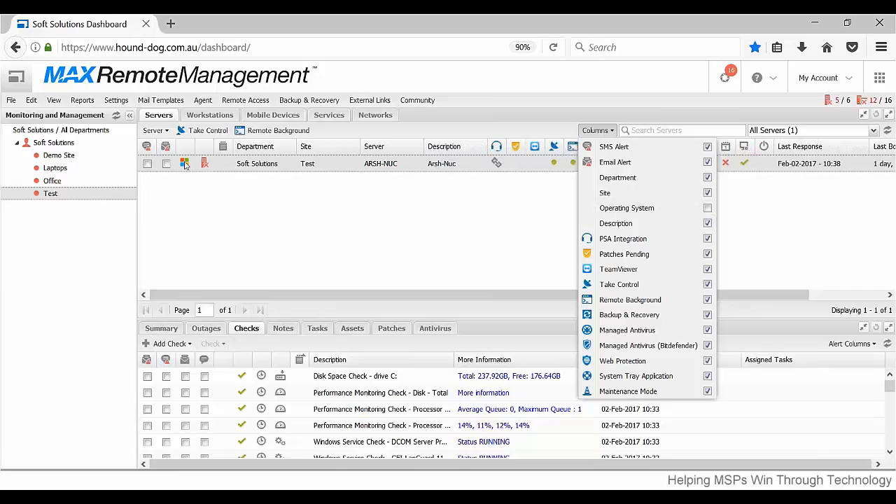
{"action": "mouse_move", "coordinate": [185, 164]}
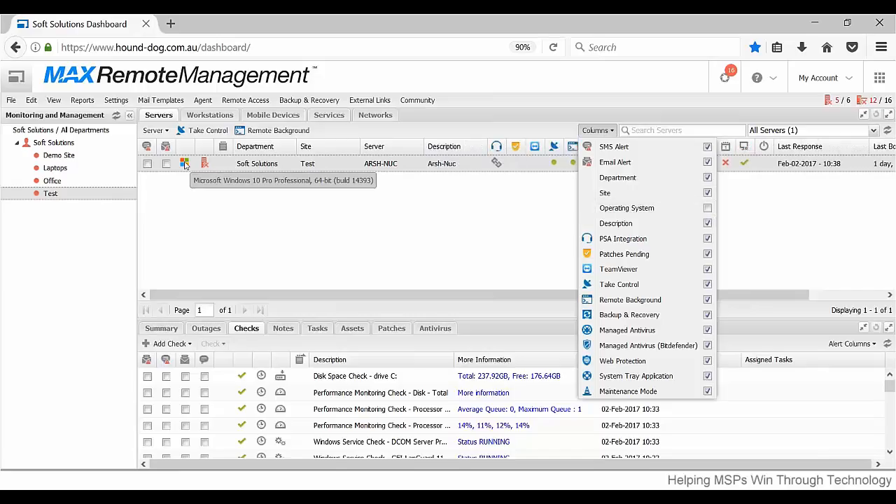
{"action": "left_click", "coordinate": [498, 246]}
Examine the remaining columns of the Test site's server list, including last response and last boot time.
{"action": "left_click_drag", "start_coordinate": [648, 295], "coordinate": [723, 294]}
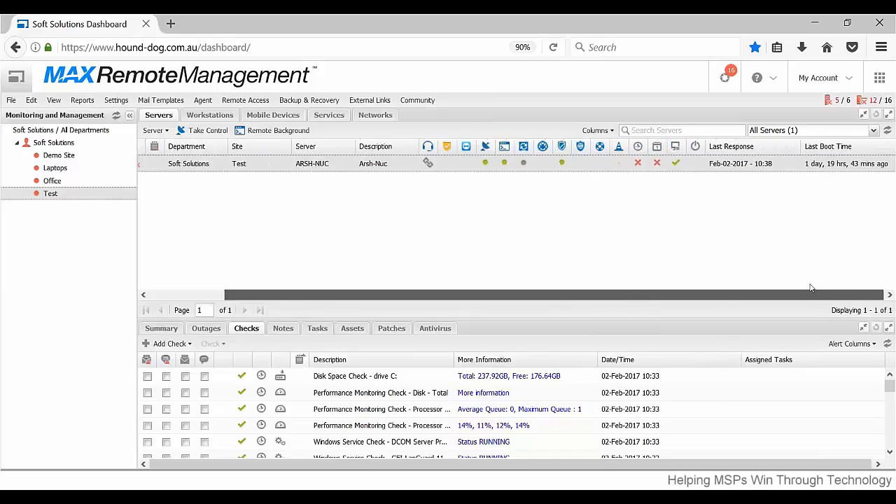
{"action": "left_click_drag", "start_coordinate": [781, 281], "coordinate": [775, 241]}
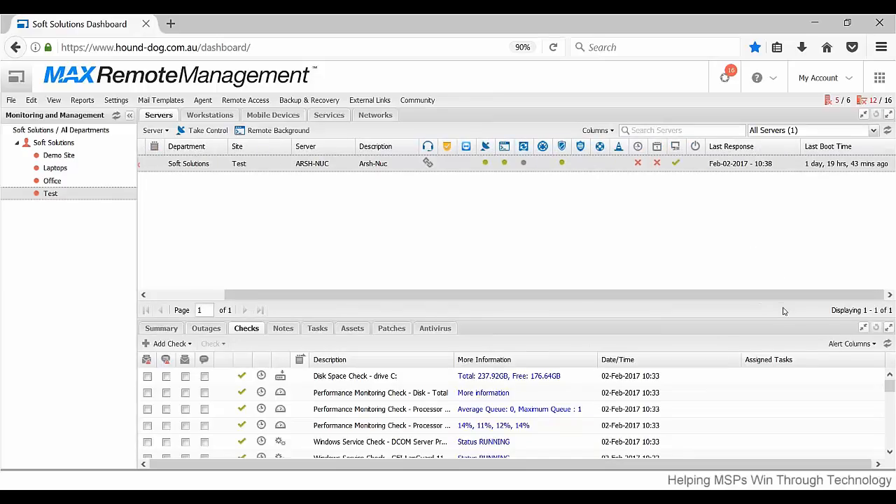
{"action": "left_click_drag", "start_coordinate": [781, 290], "coordinate": [625, 277]}
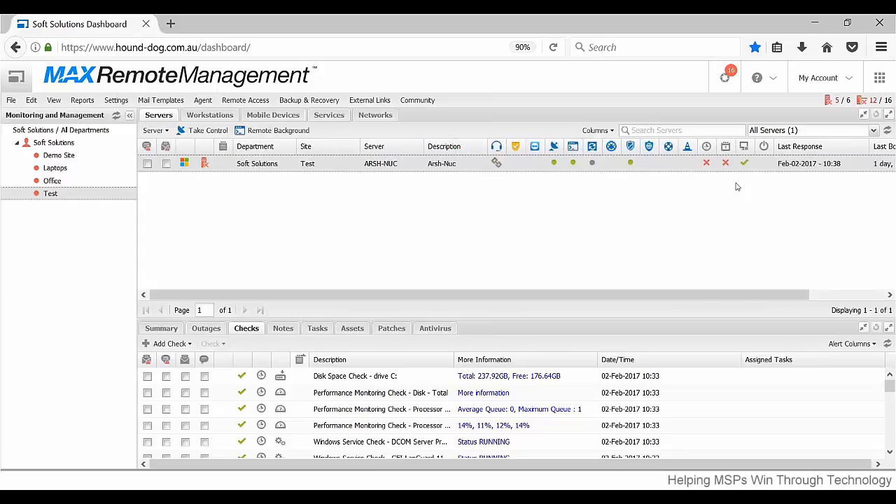
View the server search field and the available server filters without changing the All Servers filter.
{"action": "left_click", "coordinate": [735, 129]}
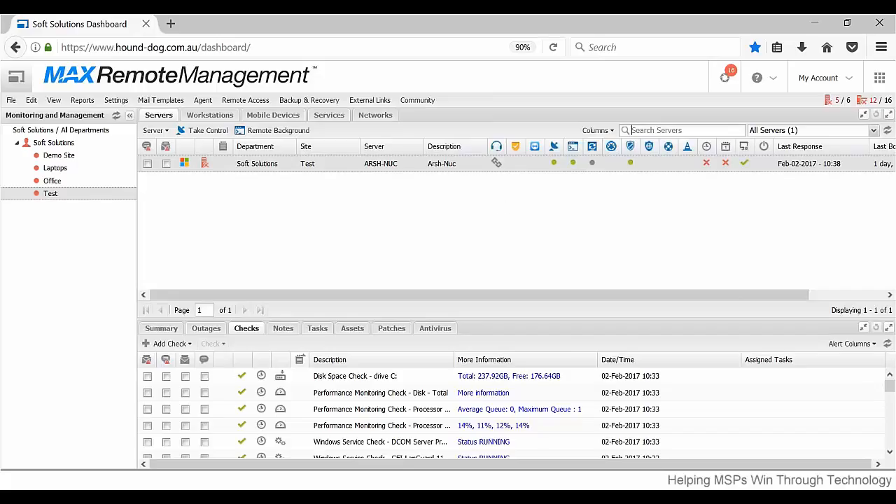
{"action": "left_click", "coordinate": [874, 133]}
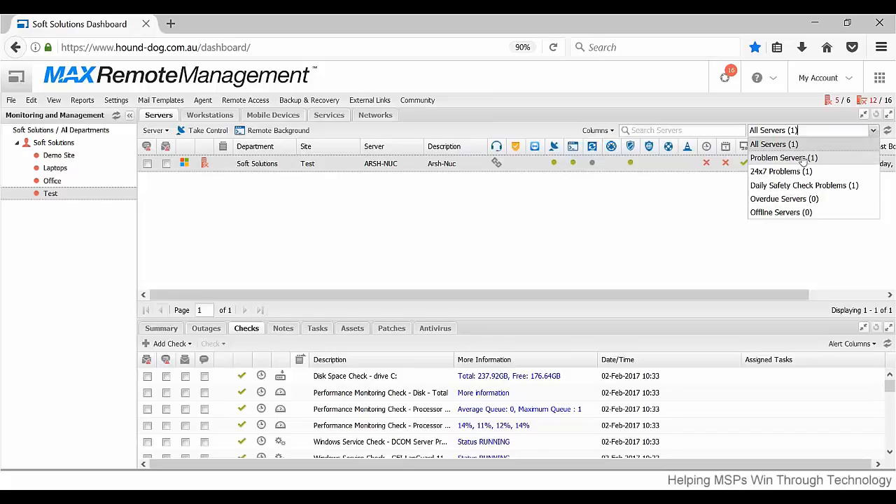
{"action": "left_click", "coordinate": [704, 211]}
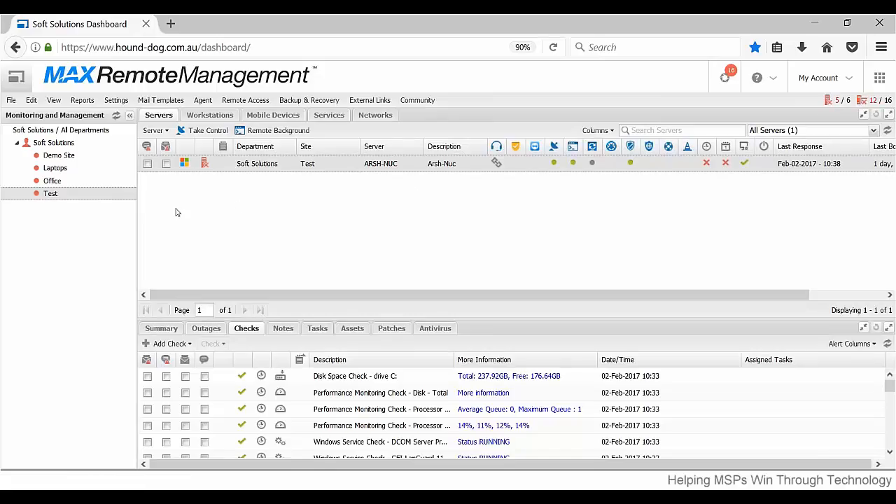
Look through the Test site's workstations, mobile devices with the add-device form, and services, and return to the servers.
{"action": "left_click", "coordinate": [209, 115]}
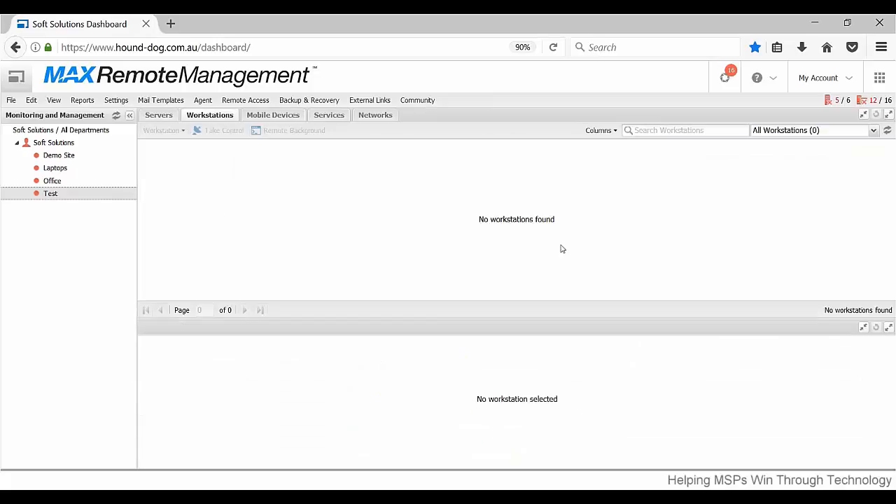
{"action": "left_click", "coordinate": [298, 119]}
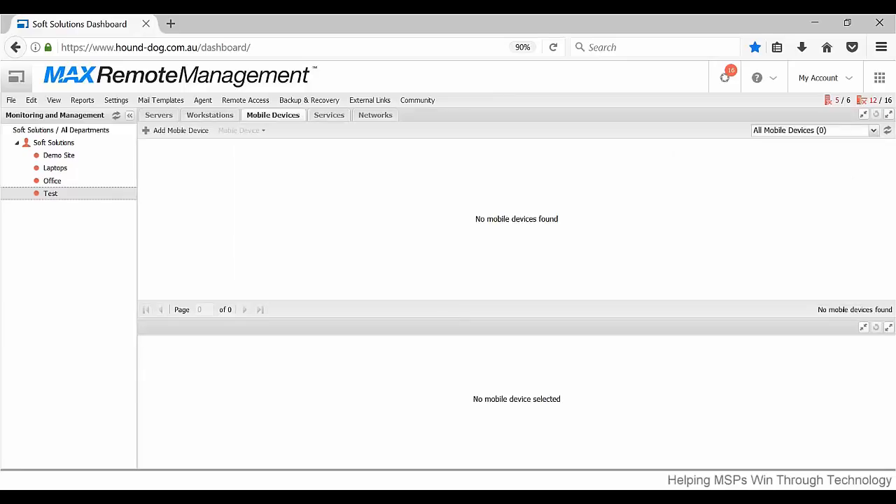
{"action": "left_click", "coordinate": [189, 135]}
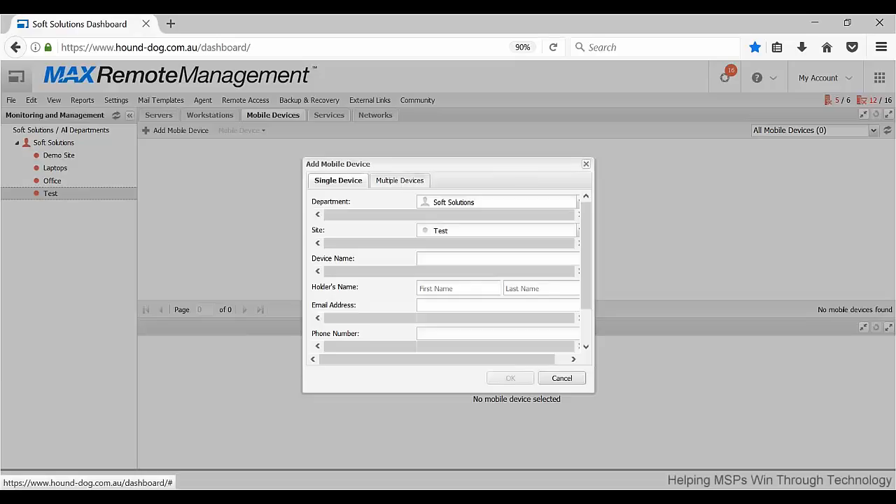
{"action": "left_click", "coordinate": [562, 378]}
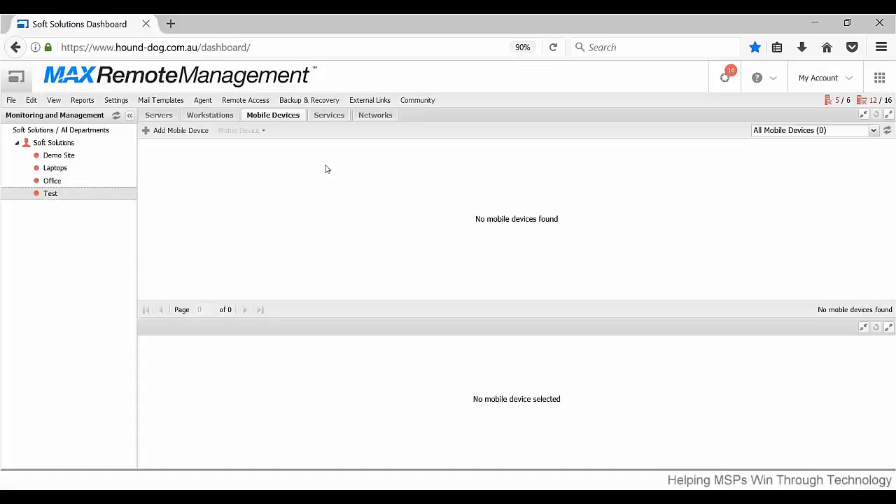
{"action": "left_click", "coordinate": [328, 119]}
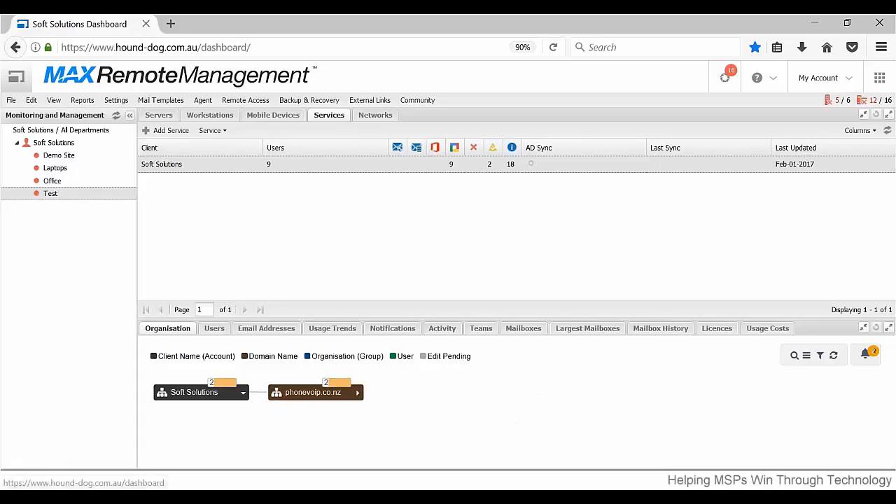
{"action": "left_click", "coordinate": [166, 116]}
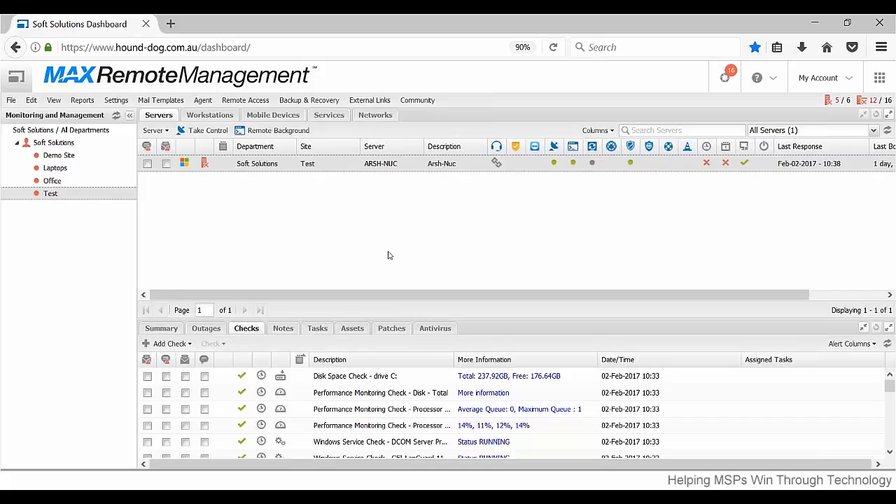
Enlarge the lower details pane and review the selected server's checks down to the end of the list.
{"action": "right_click", "coordinate": [382, 228]}
{"action": "left_click", "coordinate": [342, 242]}
{"action": "left_click_drag", "start_coordinate": [546, 324], "coordinate": [526, 194]}
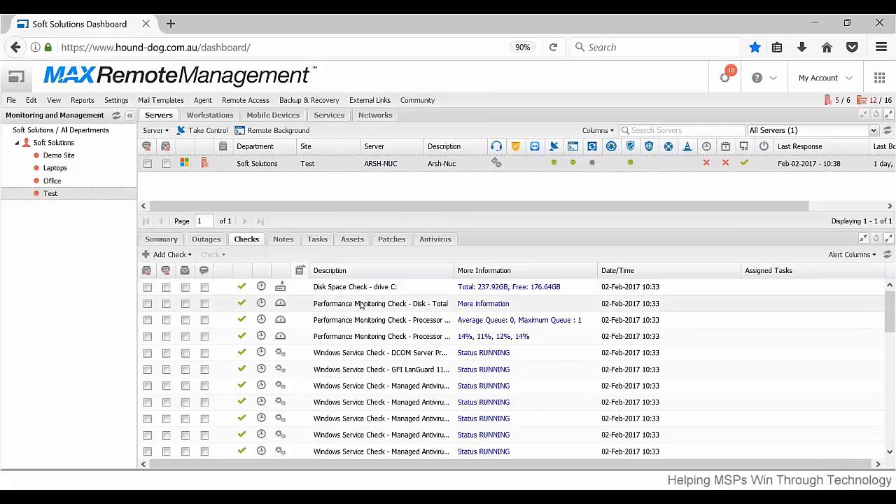
{"action": "scroll", "coordinate": [384, 322], "scroll_direction": "down", "scroll_amount": 5}
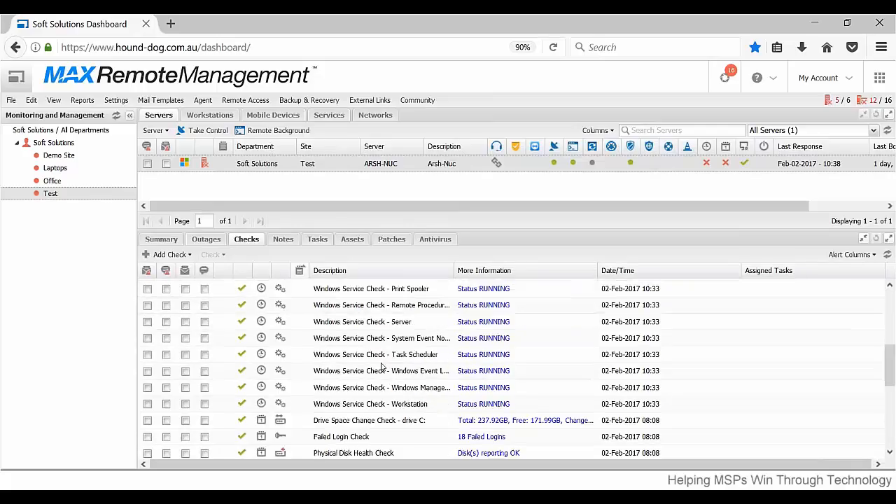
{"action": "scroll", "coordinate": [369, 365], "scroll_direction": "down", "scroll_amount": 3}
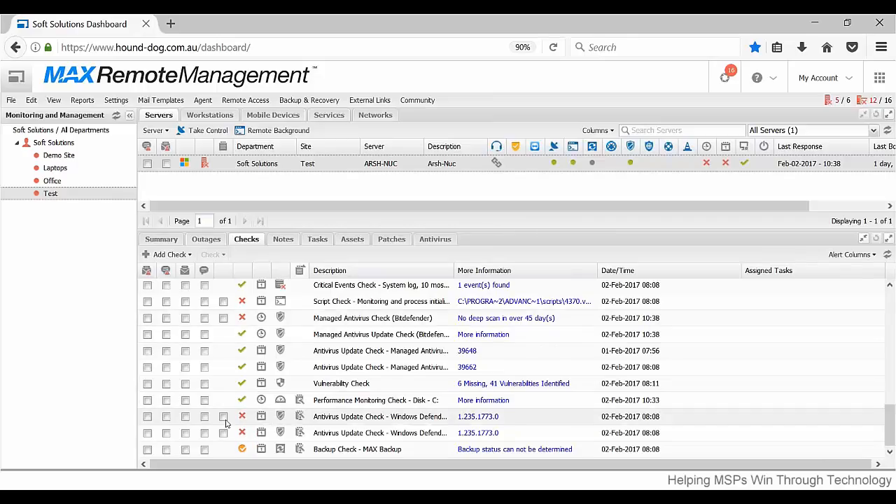
Try to enable the email alert for the drive C: Disk Space Check and save the change.
{"action": "scroll", "coordinate": [196, 336], "scroll_direction": "up", "scroll_amount": 10}
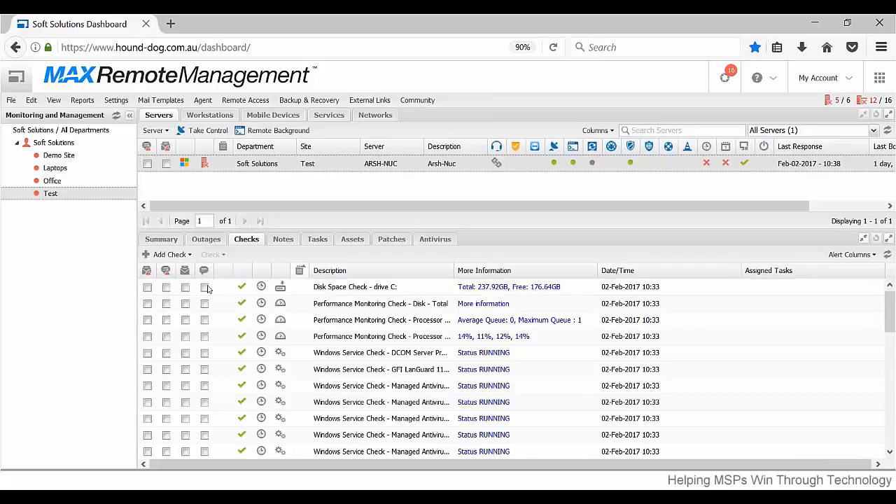
{"action": "left_click", "coordinate": [147, 287]}
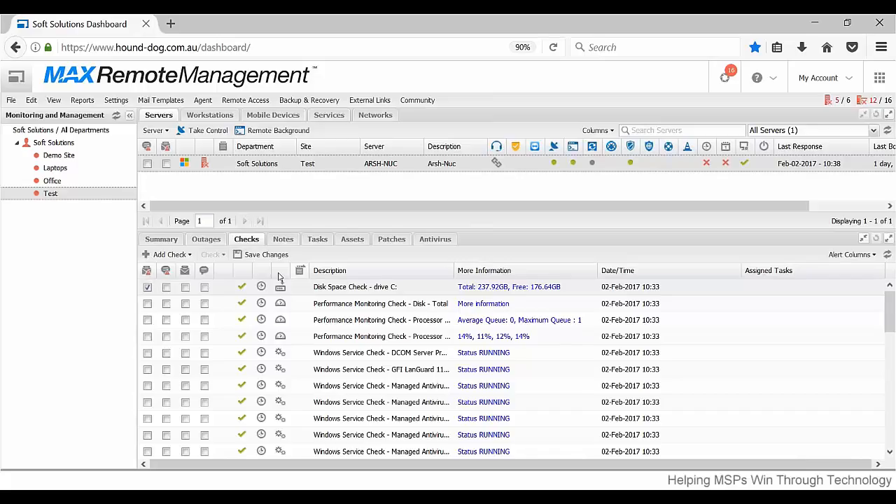
{"action": "left_click", "coordinate": [262, 256]}
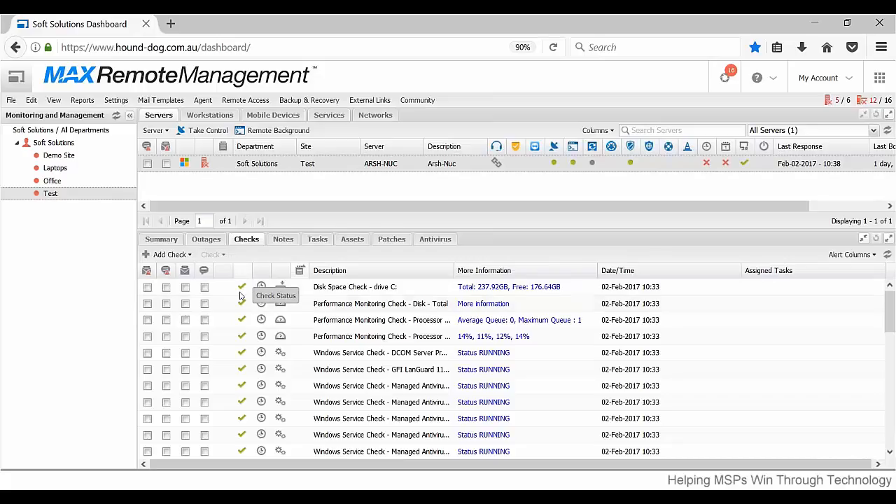
Review the status of each check on the Test site's server, including the antivirus, script and backup checks.
{"action": "scroll", "coordinate": [256, 331], "scroll_direction": "down", "scroll_amount": 1}
{"action": "scroll", "coordinate": [256, 330], "scroll_direction": "down", "scroll_amount": 5}
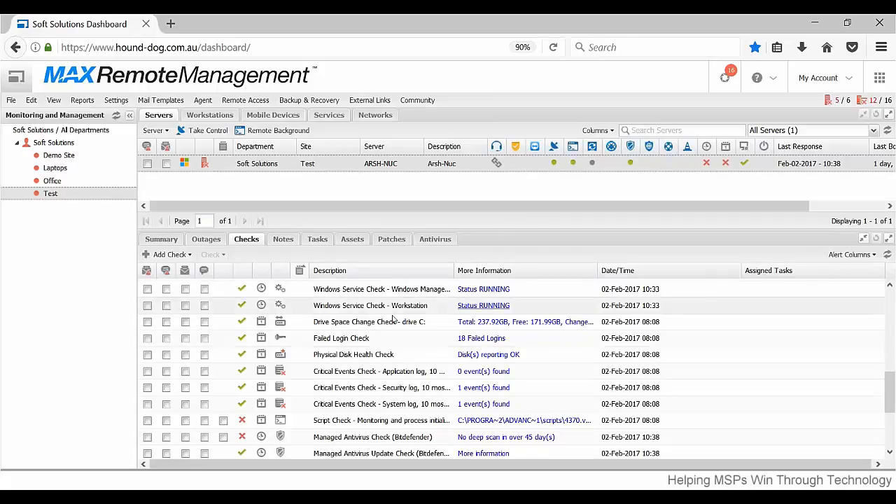
{"action": "scroll", "coordinate": [350, 339], "scroll_direction": "down", "scroll_amount": 5}
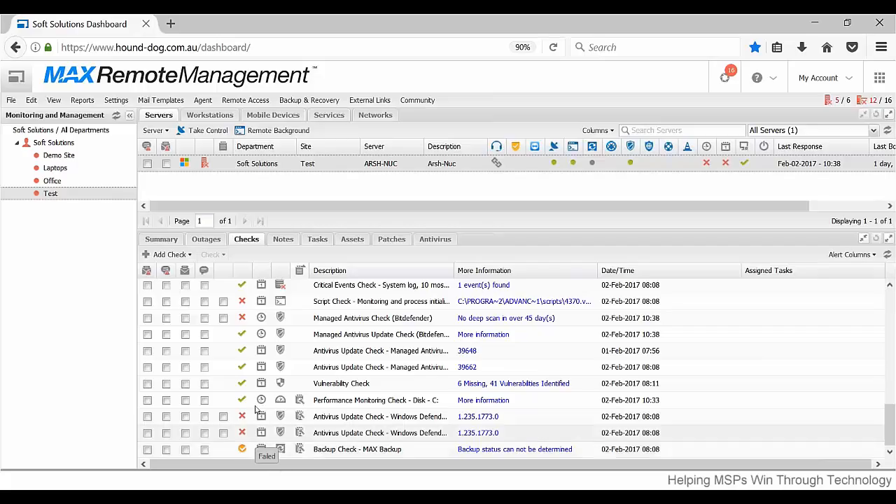
{"action": "scroll", "coordinate": [318, 374], "scroll_direction": "up", "scroll_amount": 5}
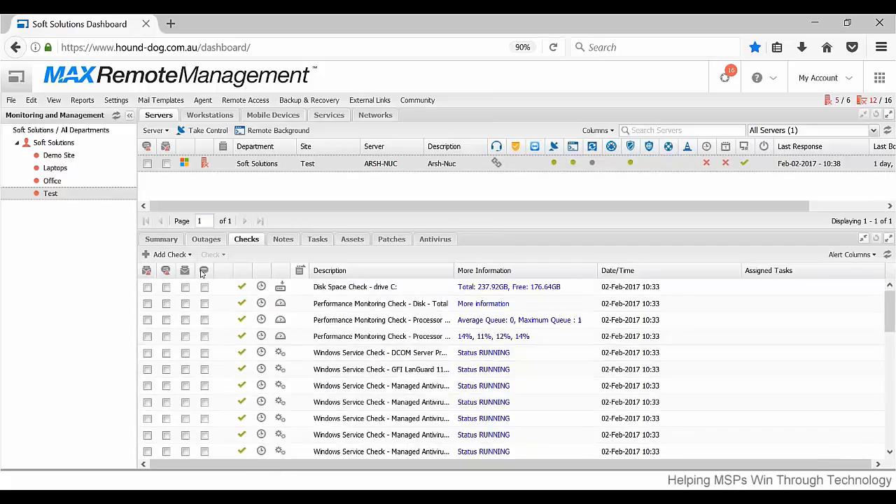
Examine the selected server's summary, including agent supported features, check status, IP addresses, and hardware and software details.
{"action": "left_click", "coordinate": [162, 239]}
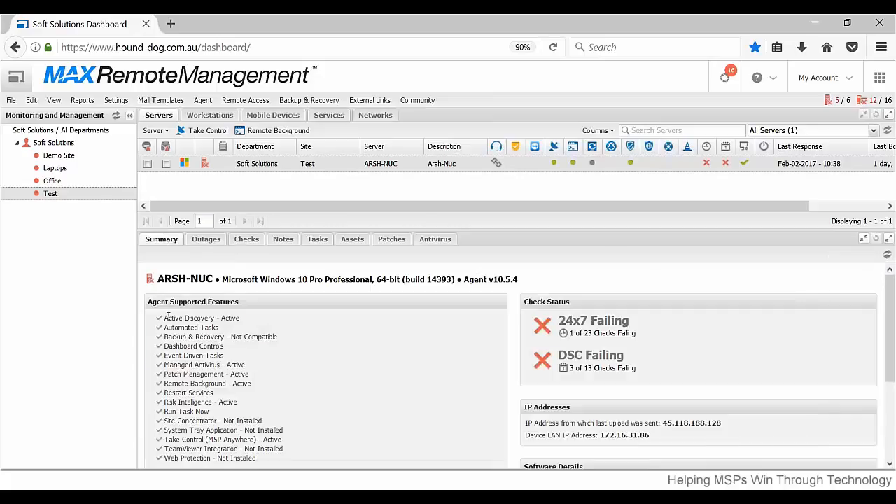
{"action": "left_click_drag", "start_coordinate": [168, 317], "coordinate": [248, 421]}
{"action": "left_click", "coordinate": [449, 370]}
{"action": "scroll", "coordinate": [417, 381], "scroll_direction": "down", "scroll_amount": 3}
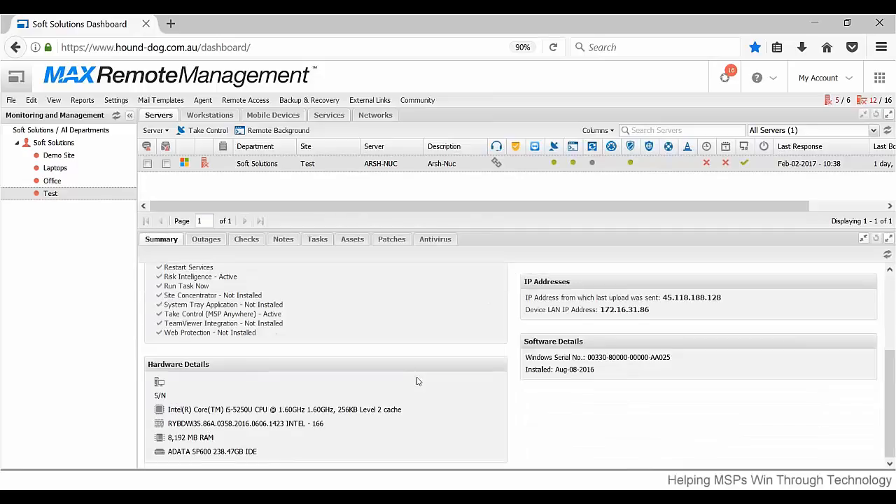
{"action": "scroll", "coordinate": [232, 436], "scroll_direction": "up", "scroll_amount": 2}
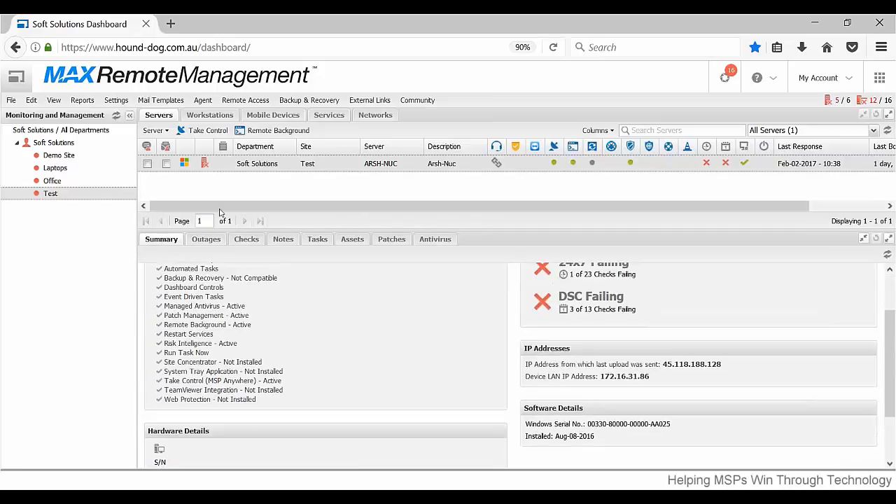
Review the selected server's open and closed outages, and the notes recorded against its checks.
{"action": "left_click", "coordinate": [207, 239]}
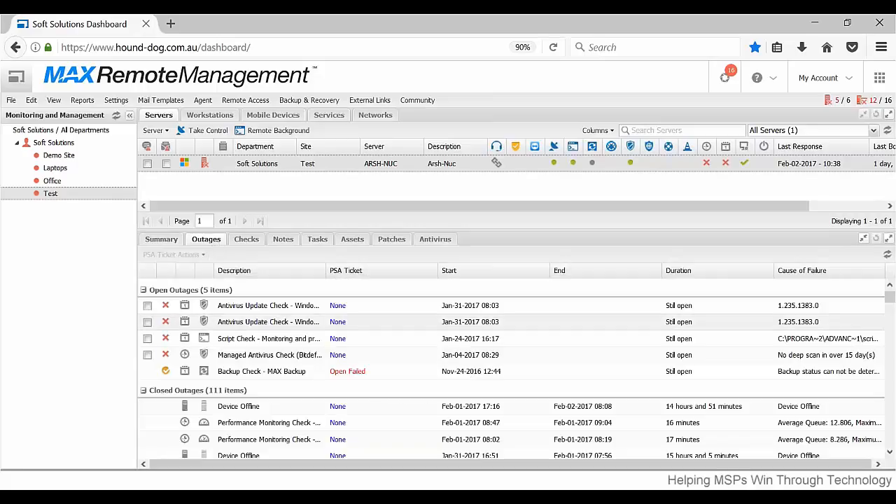
{"action": "scroll", "coordinate": [234, 319], "scroll_direction": "down", "scroll_amount": 5}
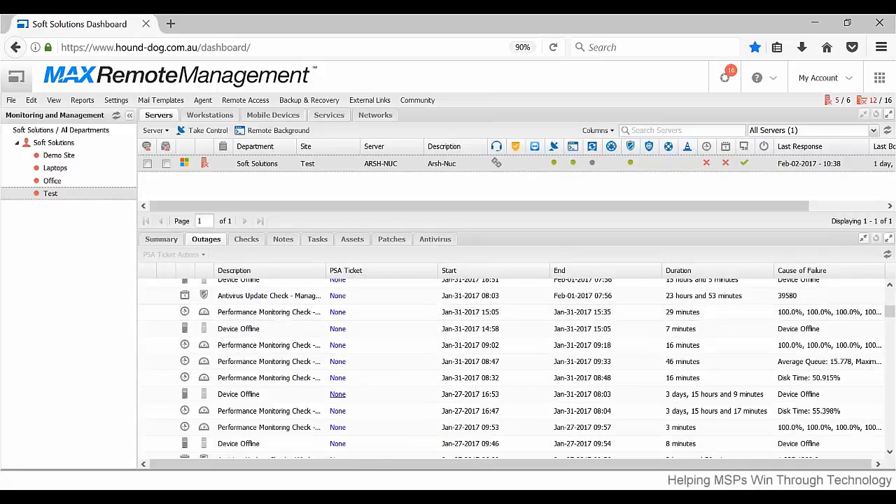
{"action": "scroll", "coordinate": [234, 319], "scroll_direction": "up", "scroll_amount": 5}
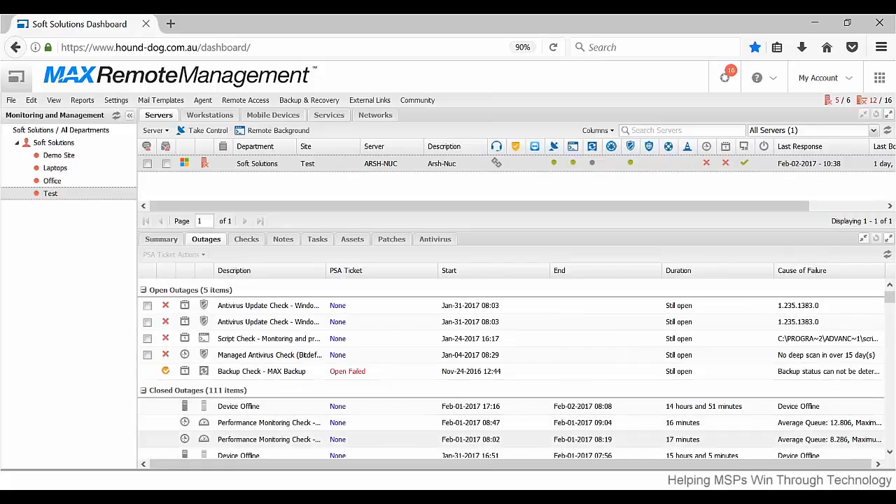
{"action": "left_click", "coordinate": [243, 239]}
{"action": "left_click", "coordinate": [282, 239]}
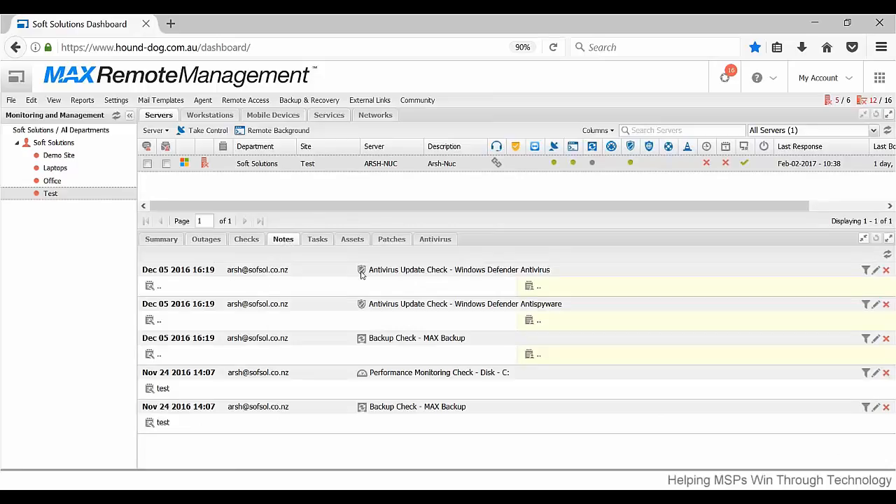
Review the server's automated tasks and the actions available for the Check Disk task.
{"action": "left_click", "coordinate": [311, 242]}
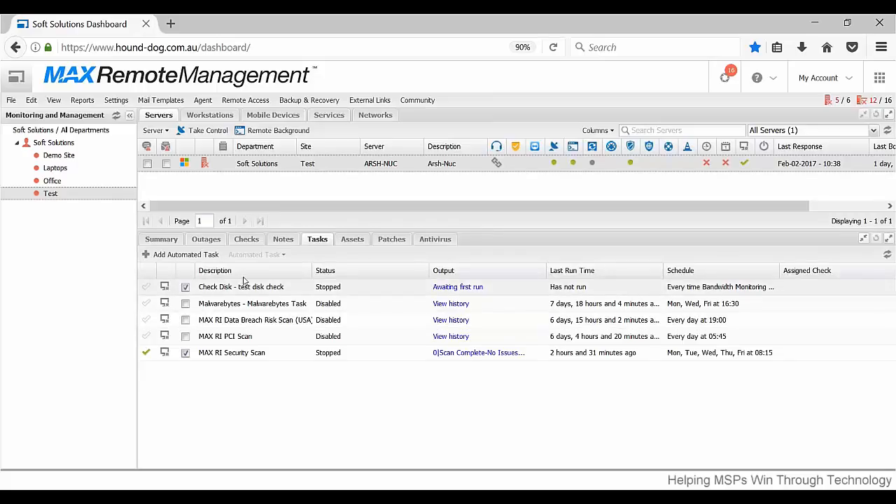
{"action": "right_click", "coordinate": [357, 286]}
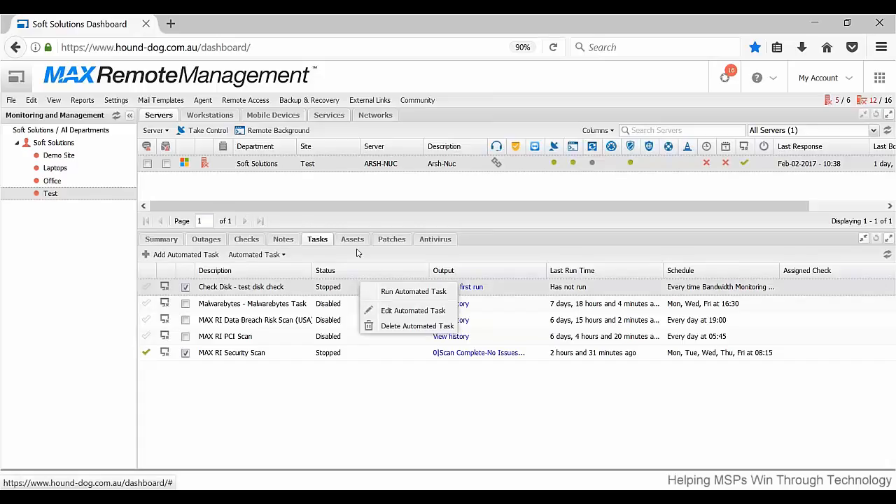
{"action": "left_click", "coordinate": [359, 252]}
Examine the server's hardware assets and its missing and installed patches.
{"action": "left_click", "coordinate": [353, 240]}
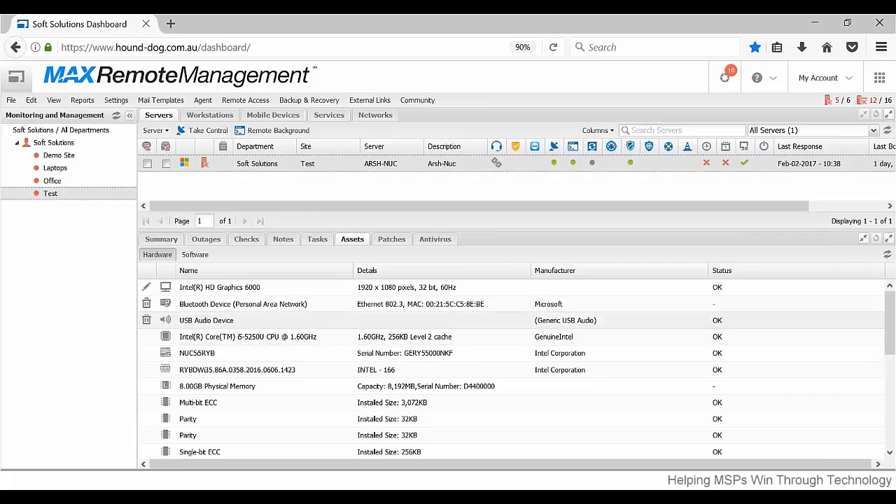
{"action": "scroll", "coordinate": [399, 345], "scroll_direction": "down", "scroll_amount": 5}
{"action": "scroll", "coordinate": [337, 410], "scroll_direction": "up", "scroll_amount": 5}
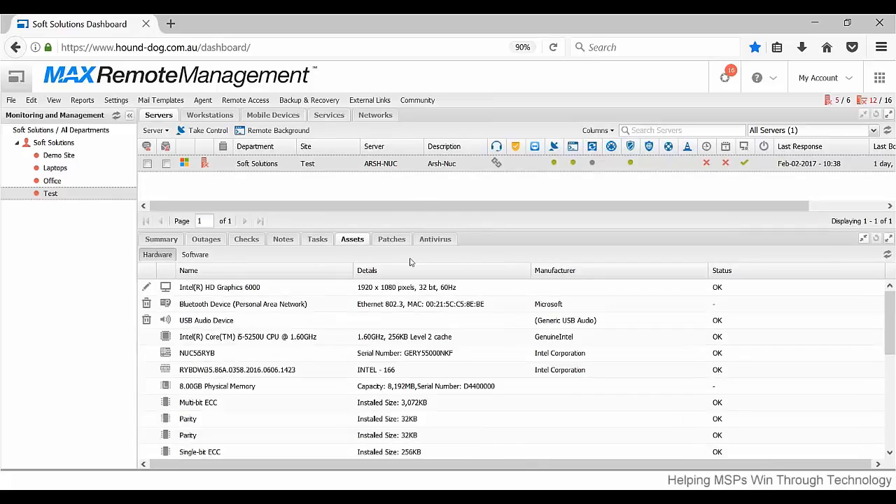
{"action": "left_click", "coordinate": [390, 241]}
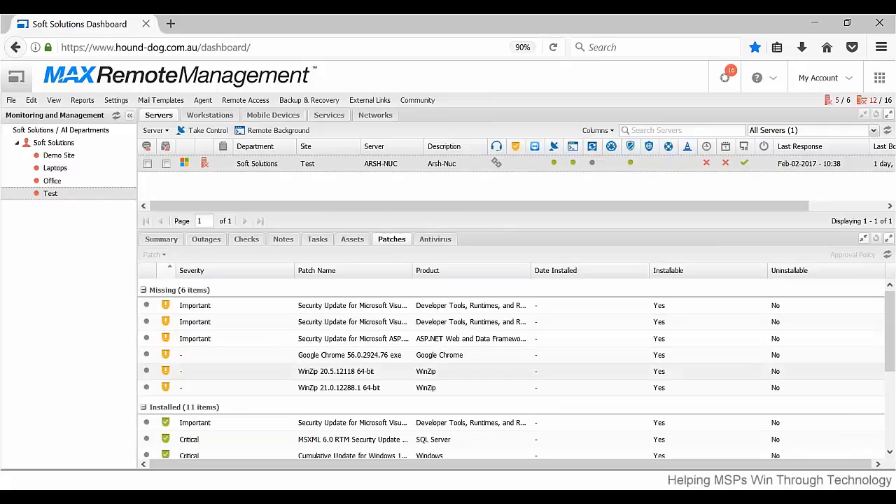
{"action": "scroll", "coordinate": [223, 353], "scroll_direction": "down", "scroll_amount": 5}
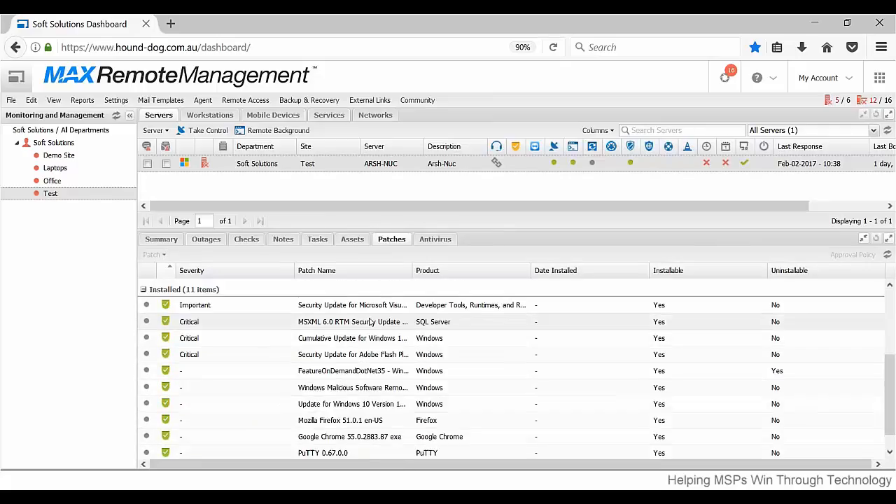
{"action": "scroll", "coordinate": [435, 359], "scroll_direction": "up", "scroll_amount": 5}
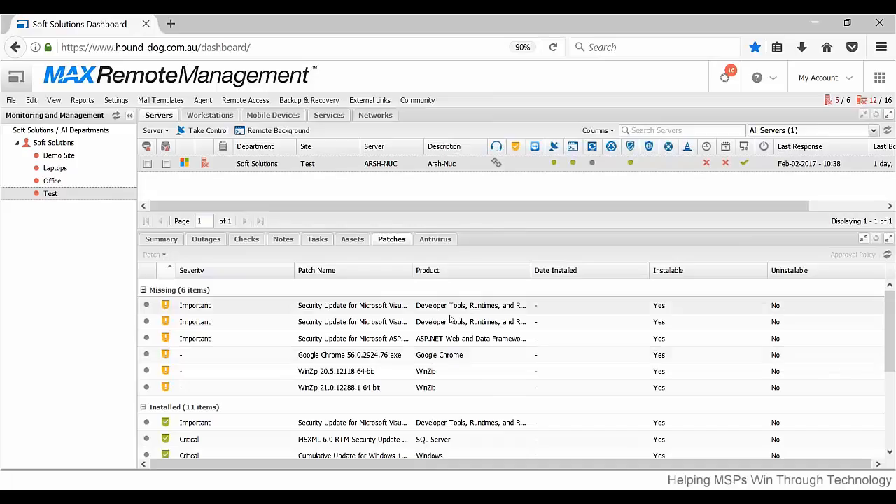
Review the server's antivirus threats, scan history and quarantine, including the available quarantine actions.
{"action": "left_click", "coordinate": [434, 240]}
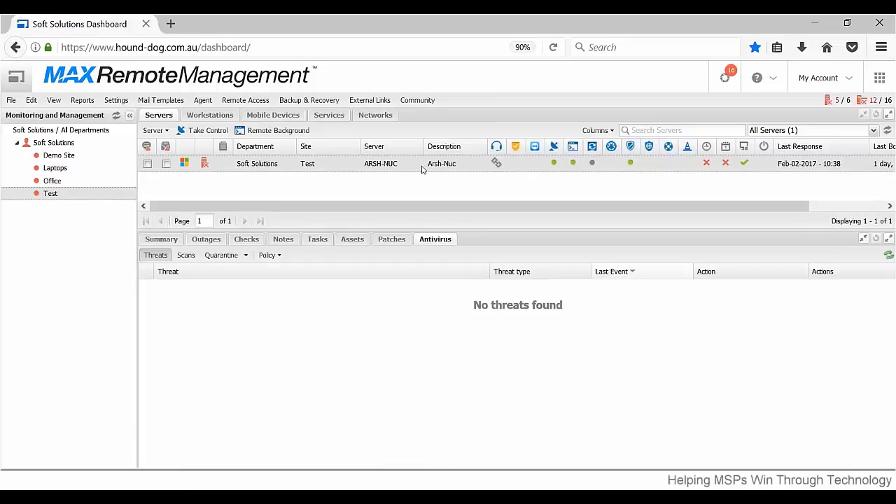
{"action": "left_click", "coordinate": [184, 255]}
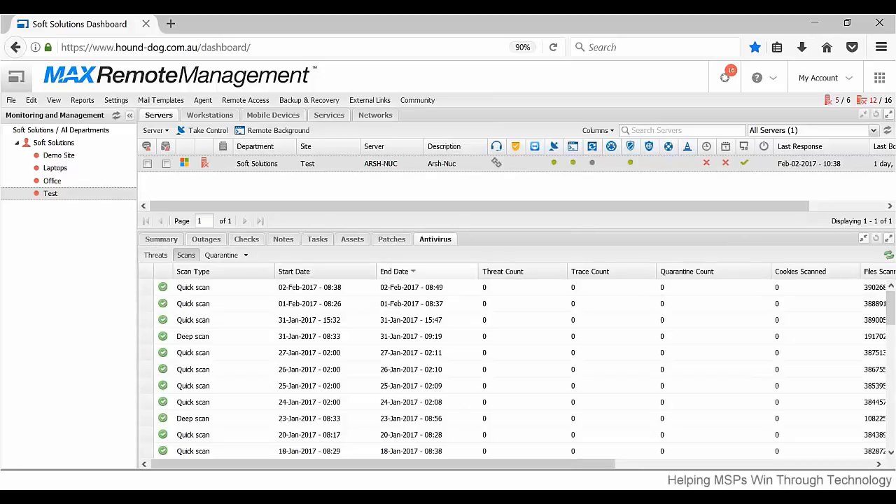
{"action": "left_click", "coordinate": [221, 255]}
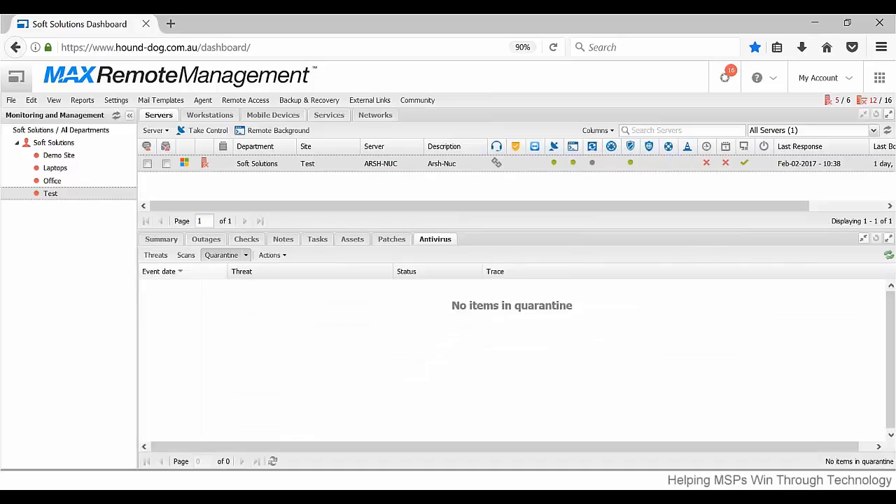
{"action": "left_click", "coordinate": [276, 255]}
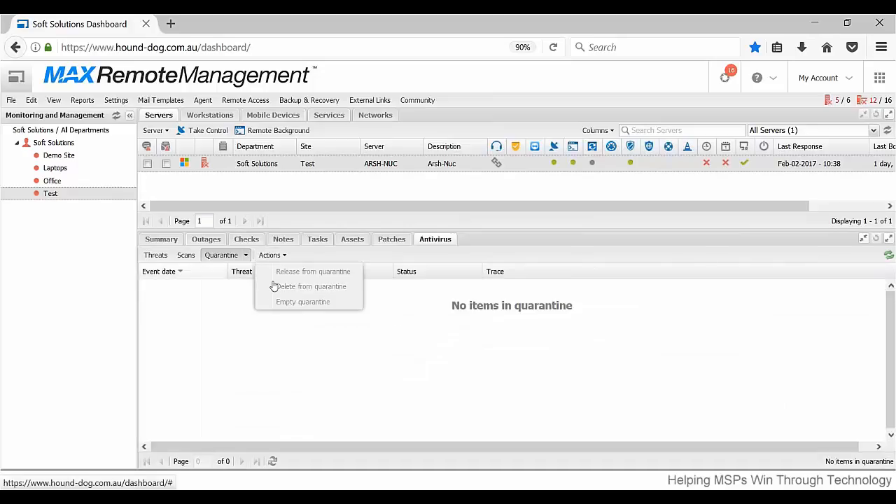
{"action": "left_click", "coordinate": [263, 355]}
{"action": "left_click", "coordinate": [156, 255]}
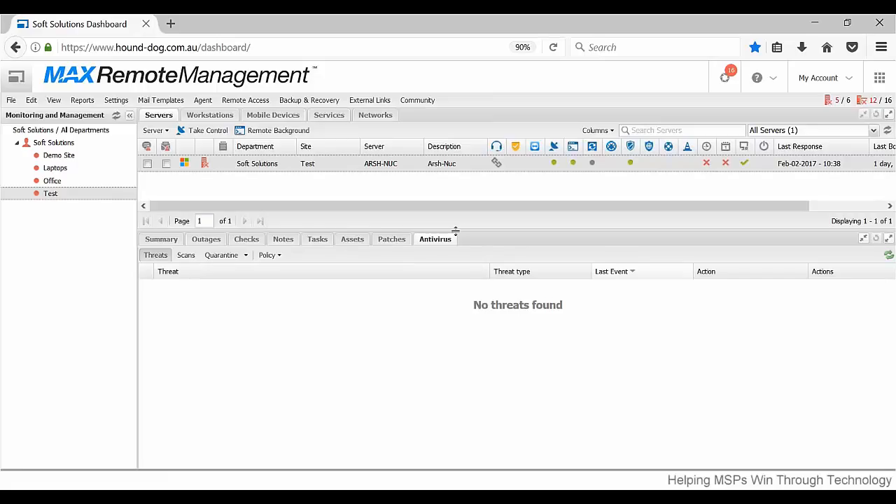
Show the server's checks again and adjust the split so the server list and details pane share the space.
{"action": "left_click_drag", "start_coordinate": [455, 231], "coordinate": [462, 337]}
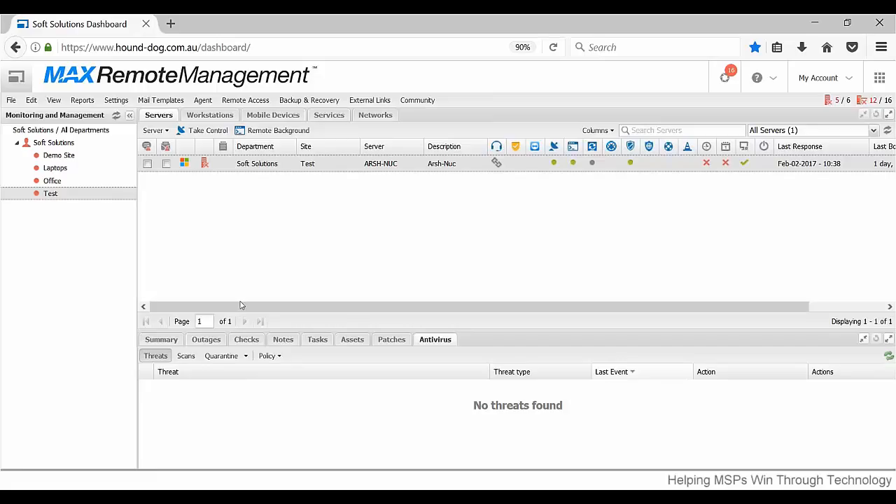
{"action": "left_click", "coordinate": [245, 339]}
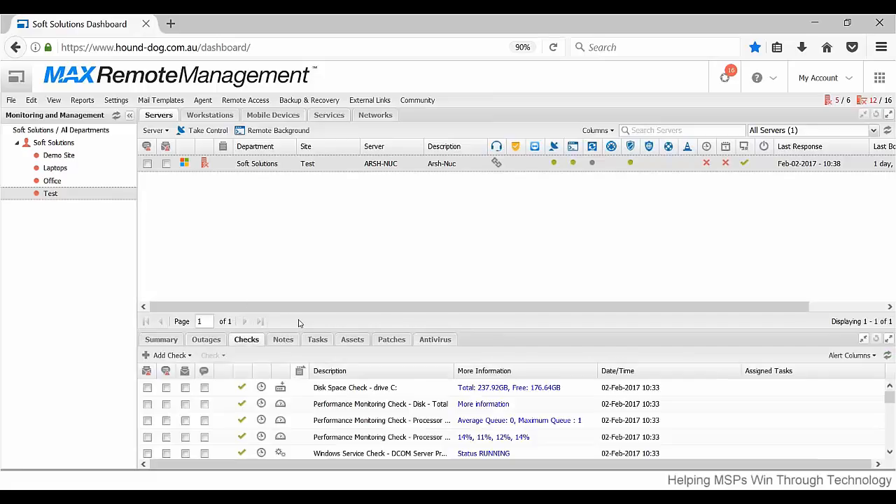
{"action": "left_click_drag", "start_coordinate": [487, 332], "coordinate": [482, 294]}
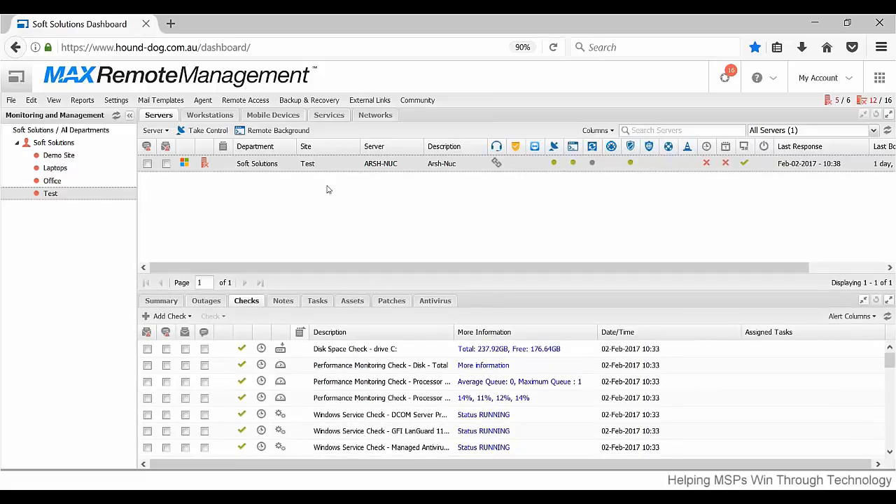
Open a new 24x7 Disk Space Check for the server and examine its threshold units and alert settings.
{"action": "left_click", "coordinate": [190, 316]}
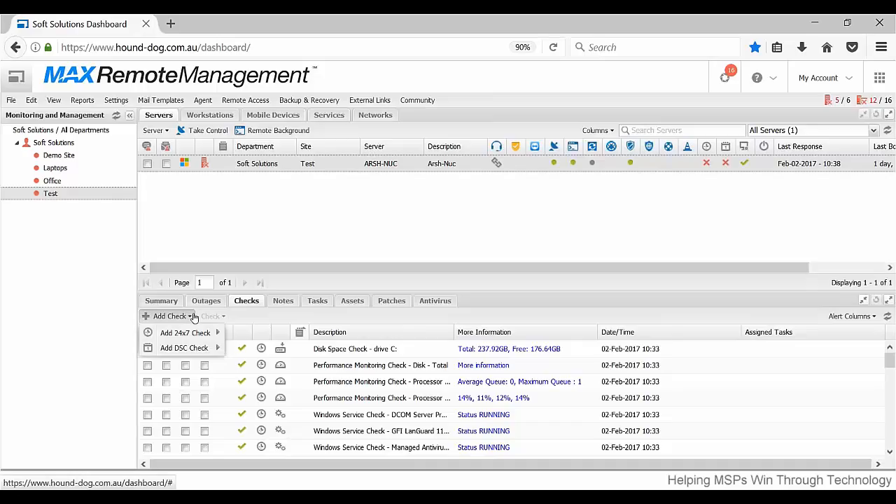
{"action": "mouse_move", "coordinate": [200, 337]}
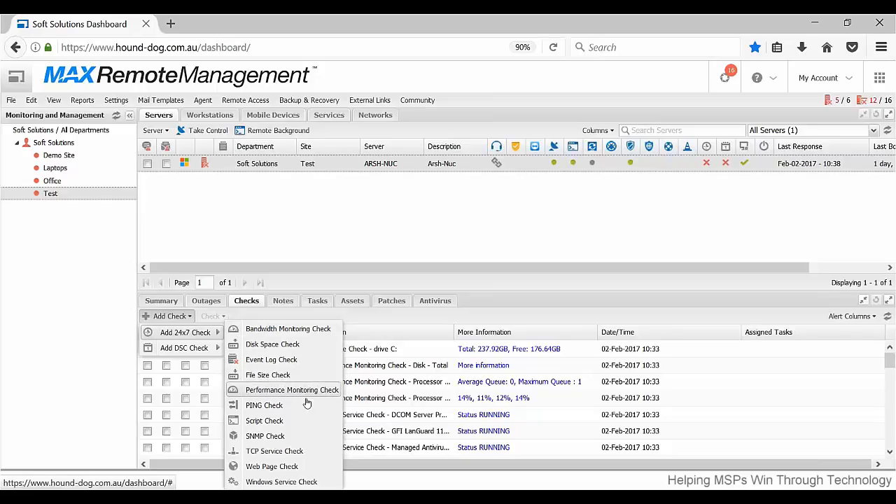
{"action": "left_click", "coordinate": [296, 348]}
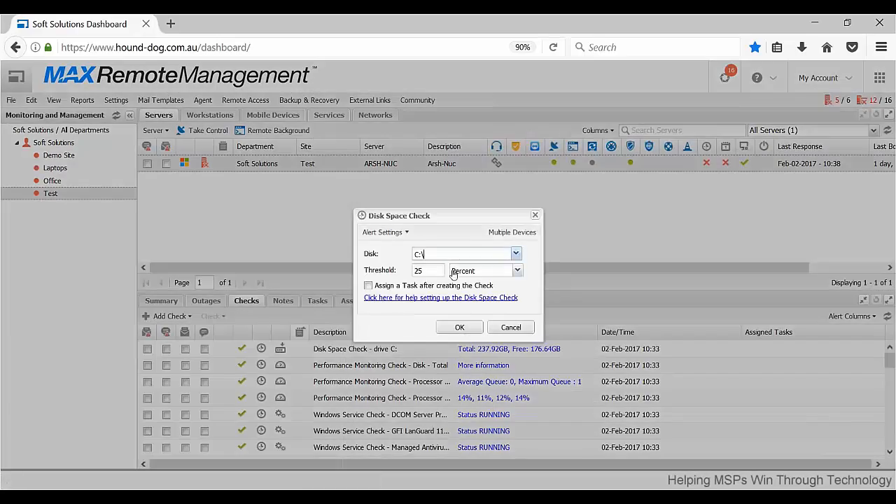
{"action": "left_click", "coordinate": [517, 270]}
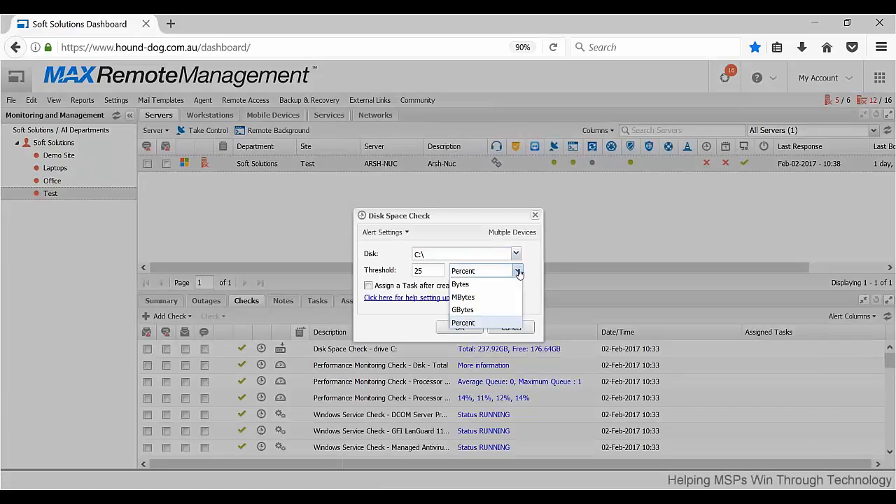
{"action": "left_click", "coordinate": [518, 272]}
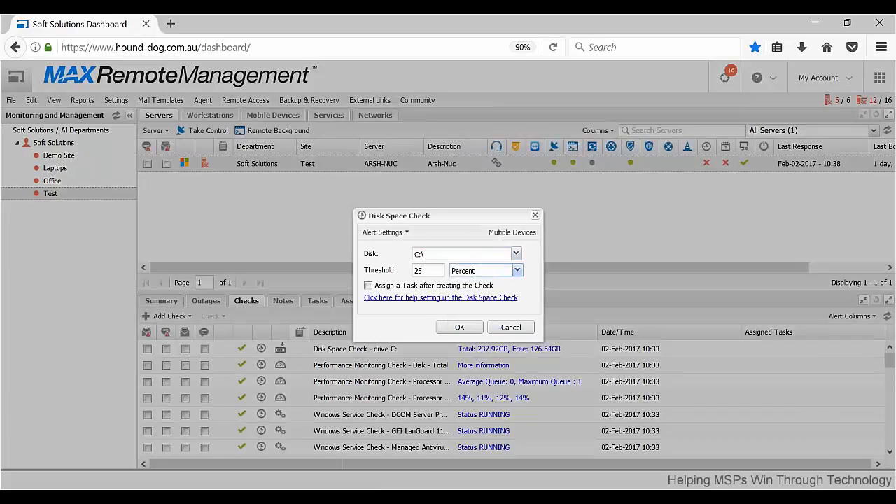
{"action": "left_click", "coordinate": [408, 239]}
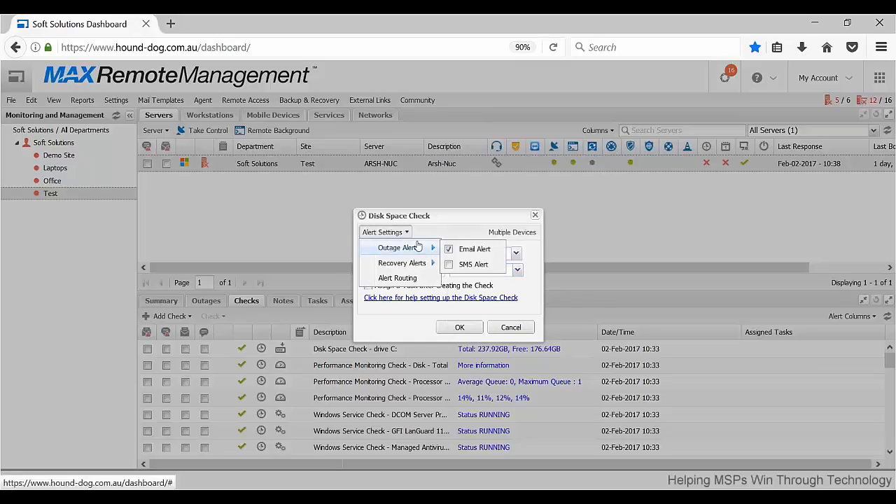
{"action": "left_click", "coordinate": [444, 239]}
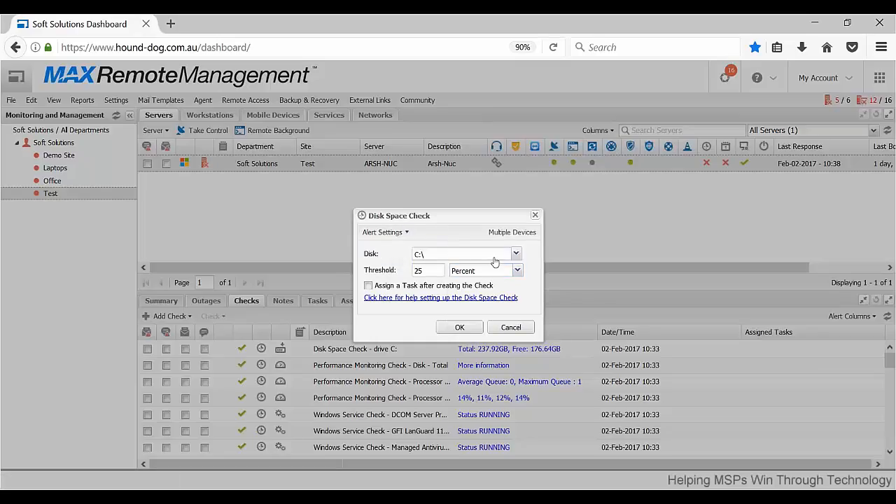
Try GBytes as the threshold unit of the new Disk Space Check, revisit the alert settings, and discard the check.
{"action": "left_click", "coordinate": [517, 271]}
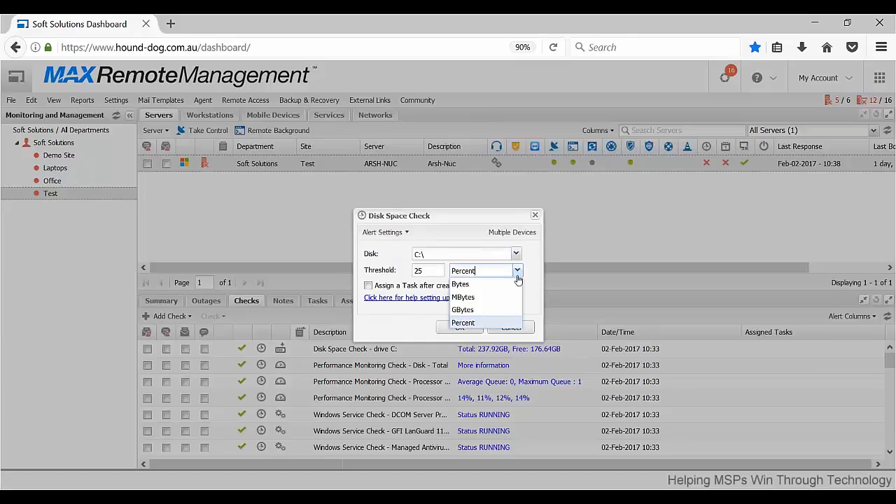
{"action": "left_click", "coordinate": [485, 311]}
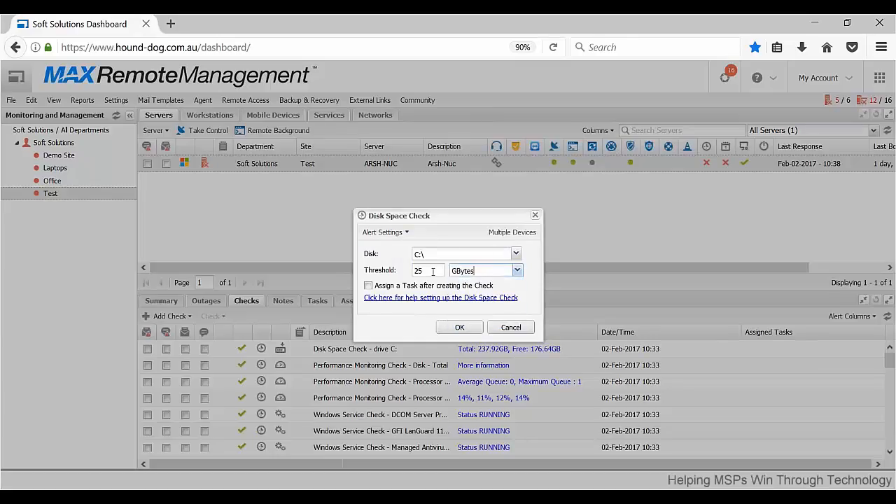
{"action": "left_click_drag", "start_coordinate": [433, 271], "coordinate": [387, 271]}
{"action": "left_click", "coordinate": [401, 234]}
{"action": "left_click", "coordinate": [454, 230]}
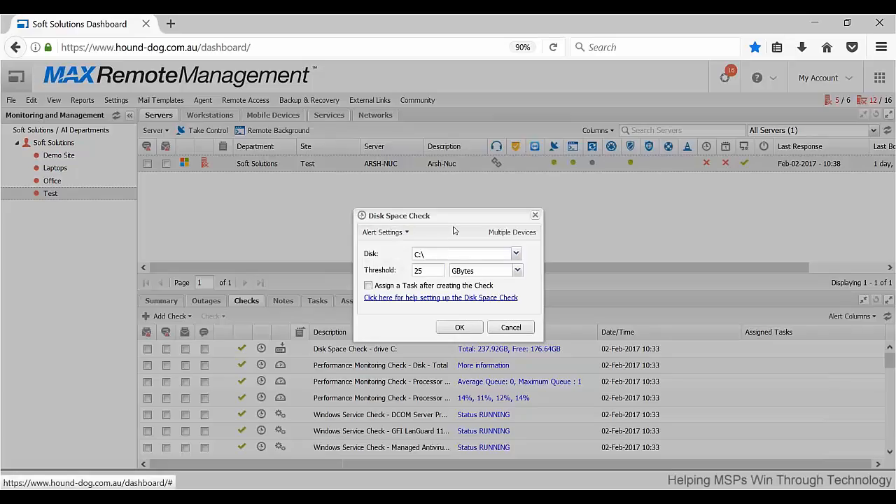
{"action": "left_click", "coordinate": [509, 327]}
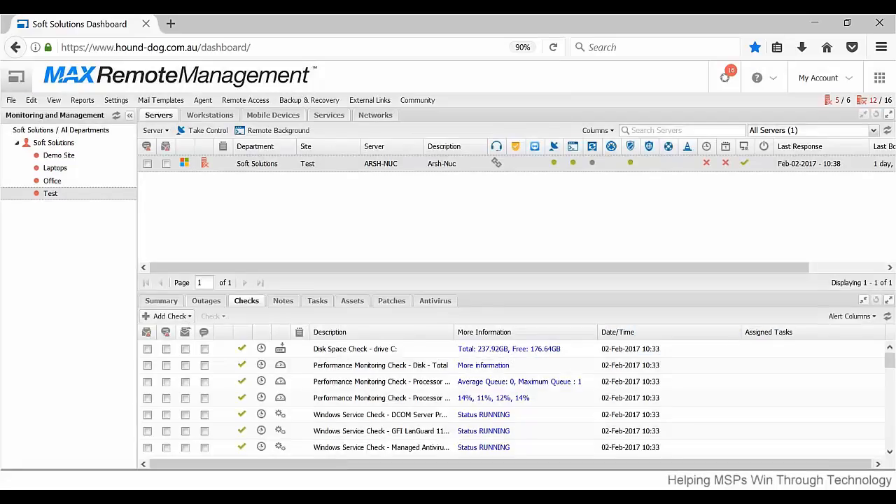
Open a new DSC Antivirus Update Check, look over the supported antivirus products and run days, and close it without adding the check.
{"action": "left_click", "coordinate": [168, 316]}
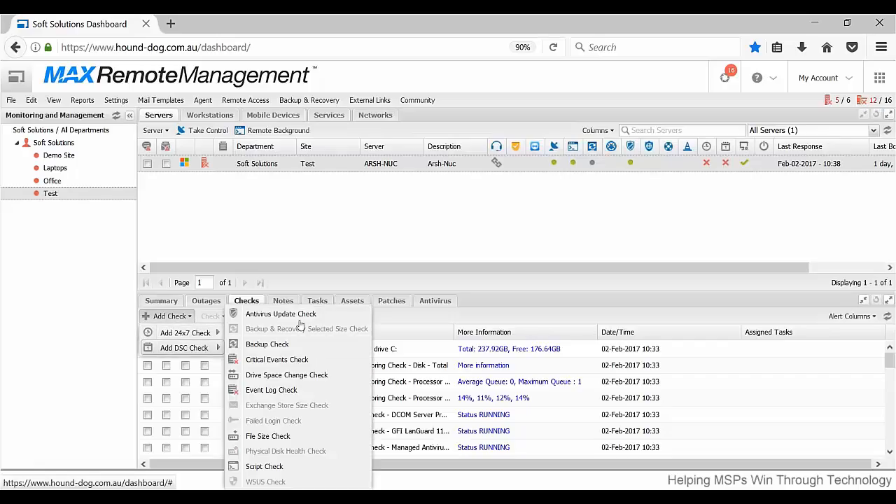
{"action": "left_click", "coordinate": [305, 319]}
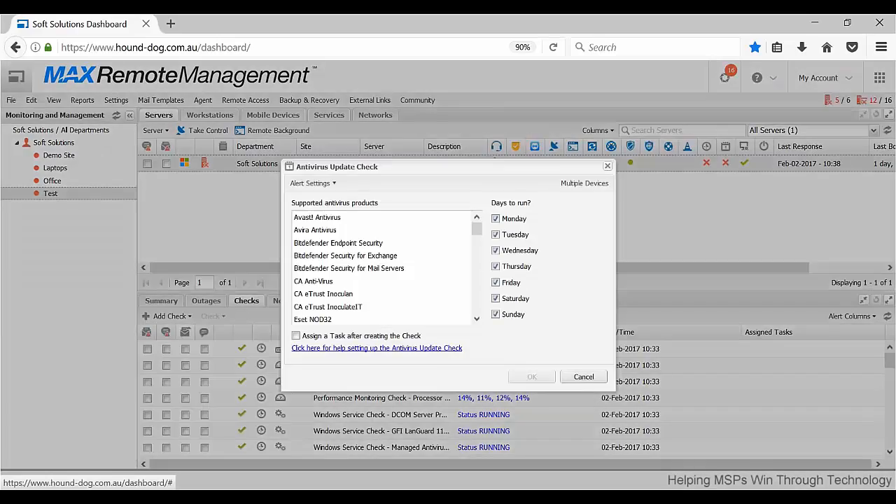
{"action": "left_click_drag", "start_coordinate": [477, 230], "coordinate": [479, 243]}
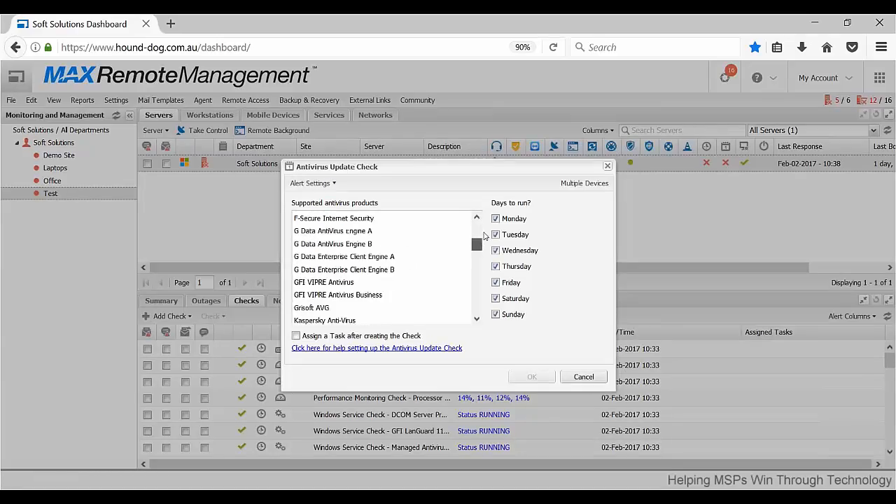
{"action": "left_click", "coordinate": [584, 377]}
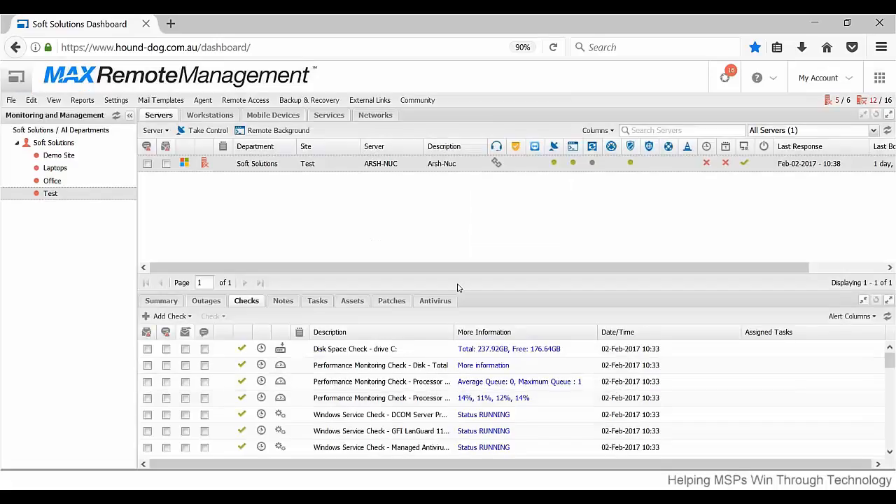
Enlarge the server details pane slightly and open the Take Control settings for the Test site under Servers, Soft Solutions.
{"action": "left_click_drag", "start_coordinate": [459, 287], "coordinate": [451, 278]}
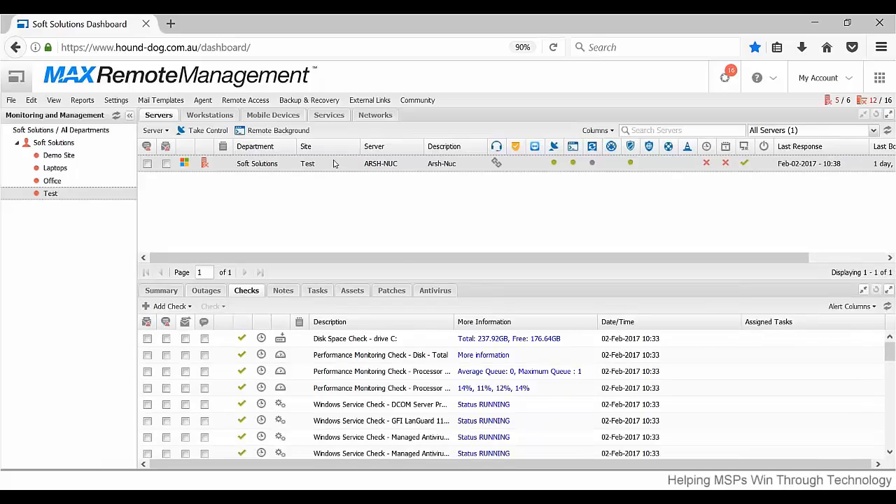
{"action": "left_click", "coordinate": [116, 100]}
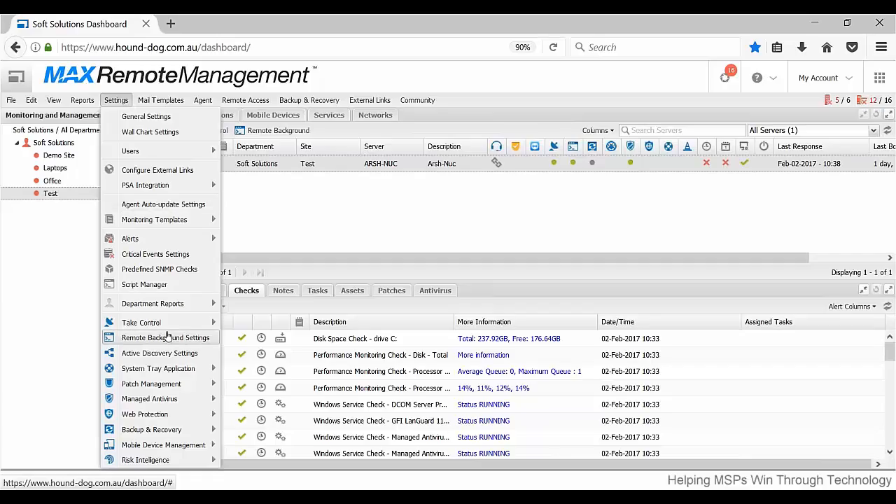
{"action": "mouse_move", "coordinate": [172, 328]}
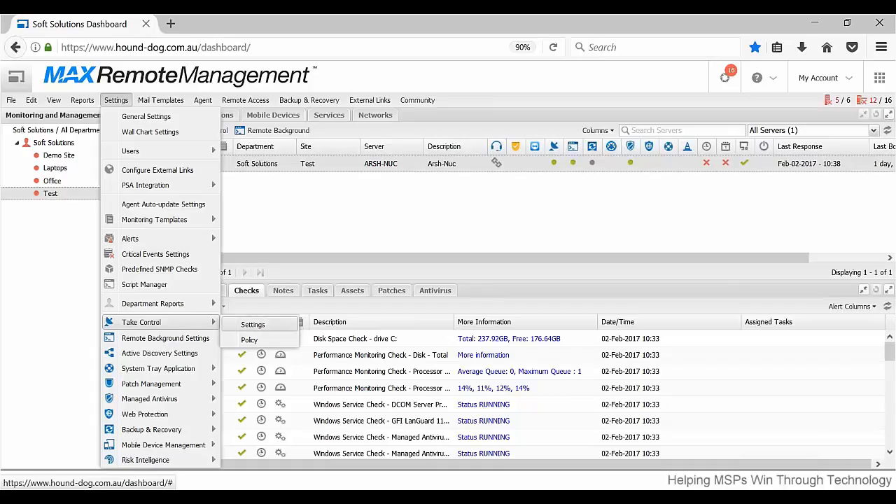
{"action": "left_click", "coordinate": [253, 324]}
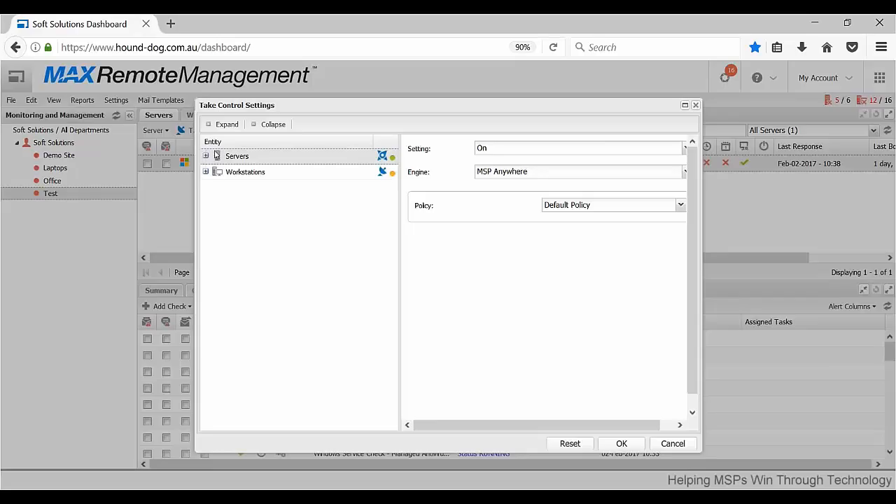
{"action": "left_click", "coordinate": [207, 156]}
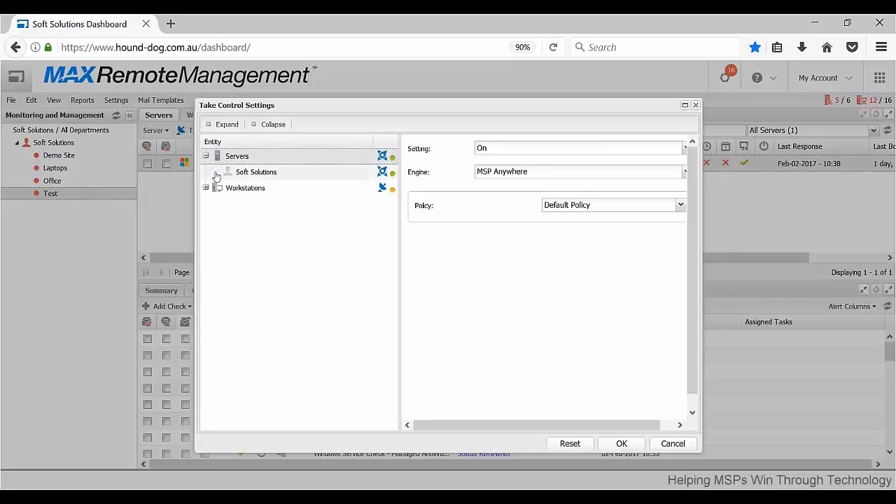
{"action": "left_click", "coordinate": [215, 172]}
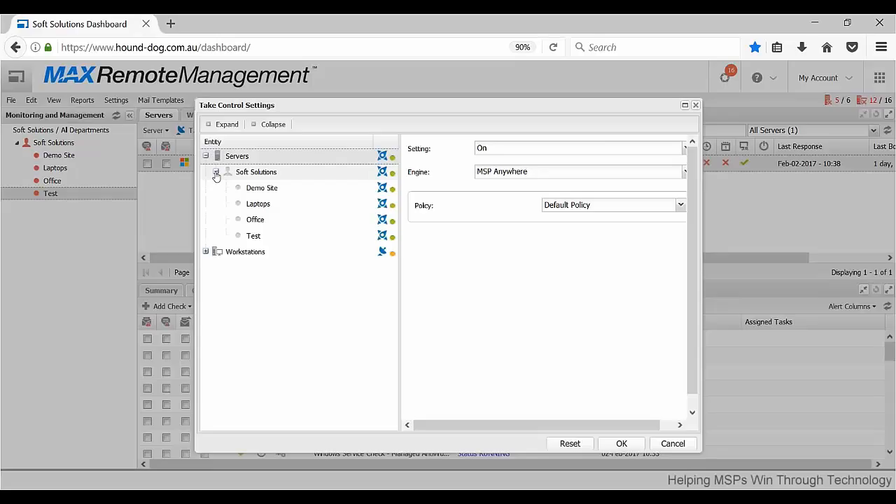
{"action": "left_click", "coordinate": [286, 235]}
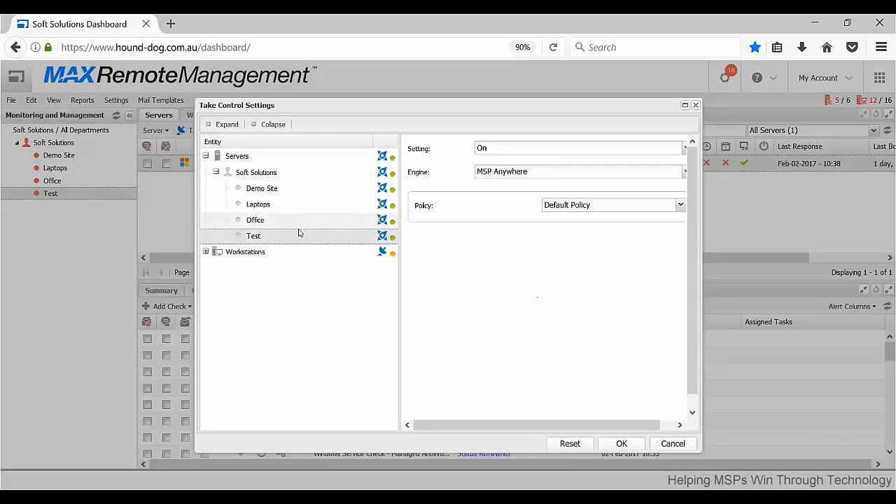
Look over the setting and engine options of Take Control for the Test site and close the settings without changes.
{"action": "left_click", "coordinate": [684, 149]}
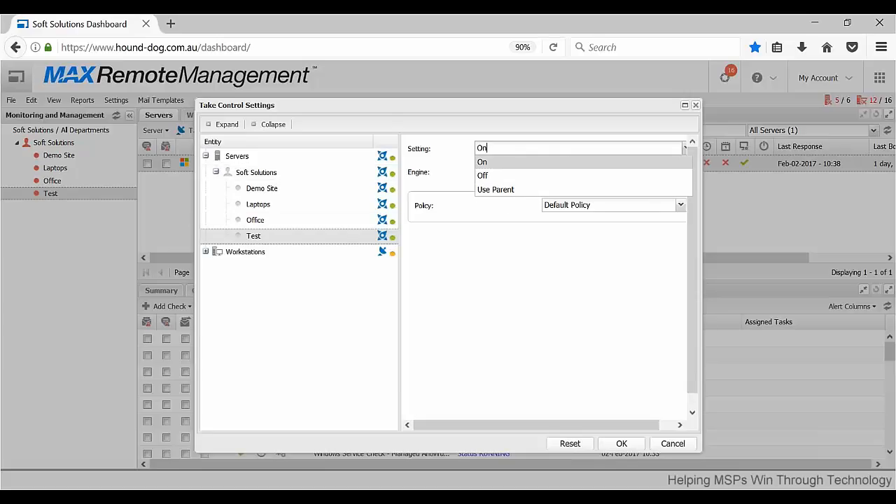
{"action": "left_click", "coordinate": [509, 221]}
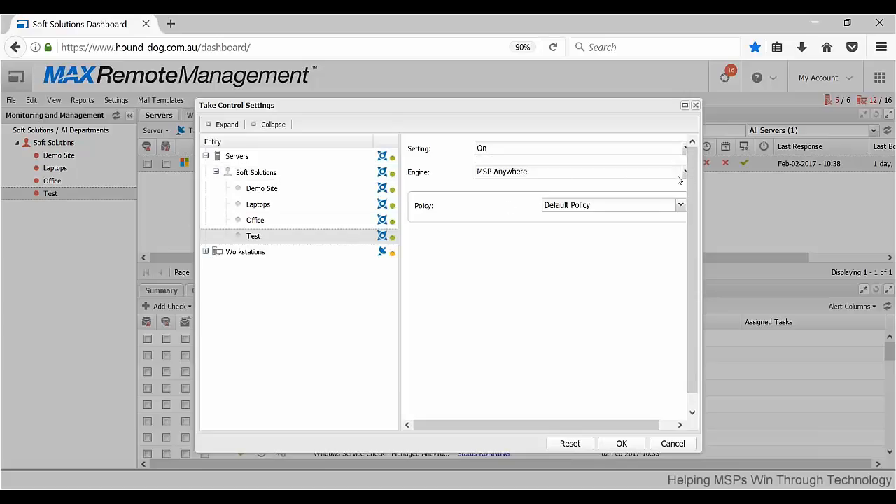
{"action": "left_click", "coordinate": [580, 172]}
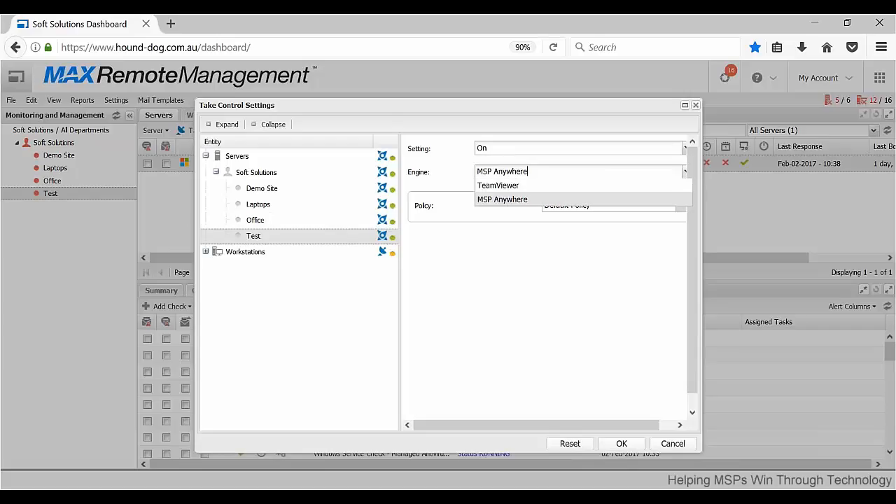
{"action": "left_click", "coordinate": [580, 171]}
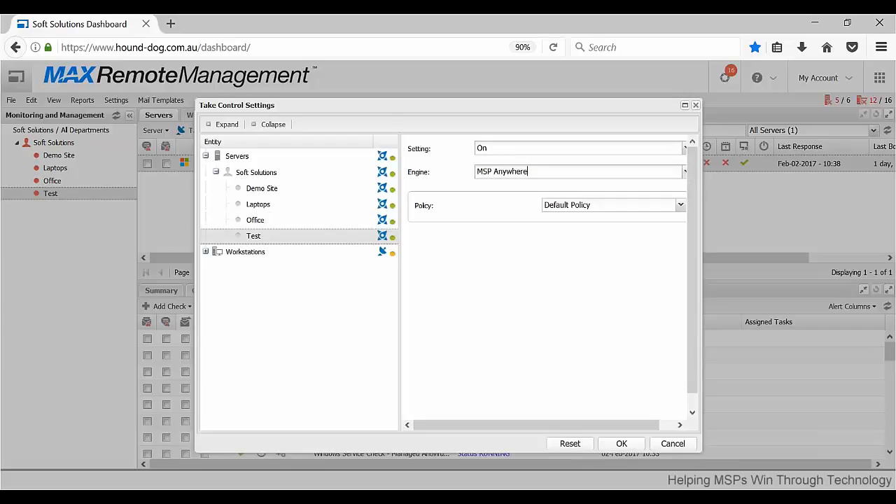
{"action": "left_click", "coordinate": [695, 106]}
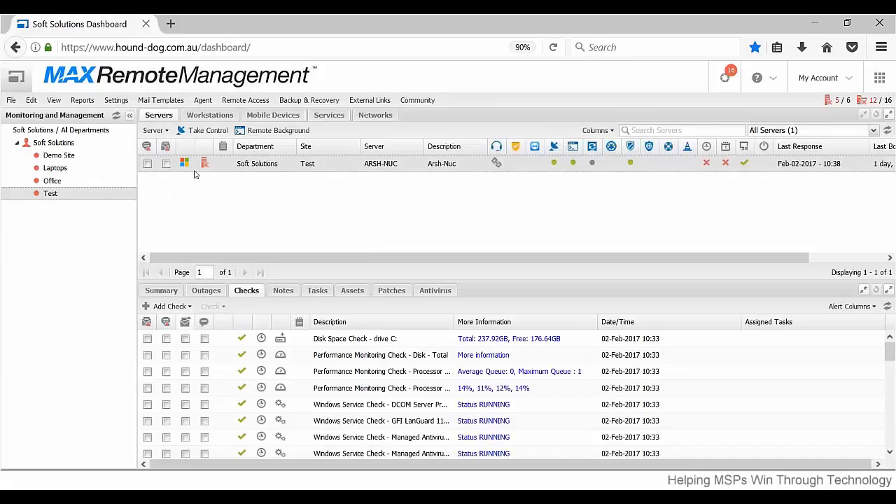
Open the Patch Management settings for the Test site under Servers, Soft Solutions.
{"action": "left_click", "coordinate": [116, 101]}
{"action": "mouse_move", "coordinate": [210, 323]}
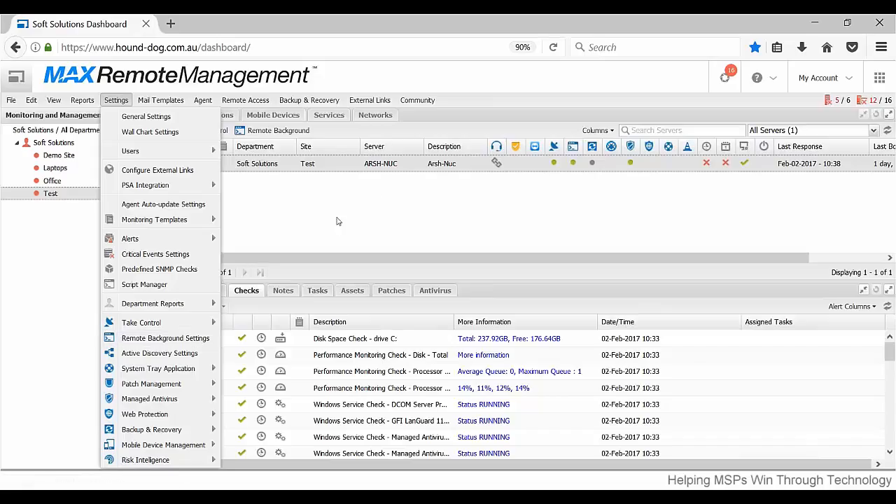
{"action": "mouse_move", "coordinate": [195, 387]}
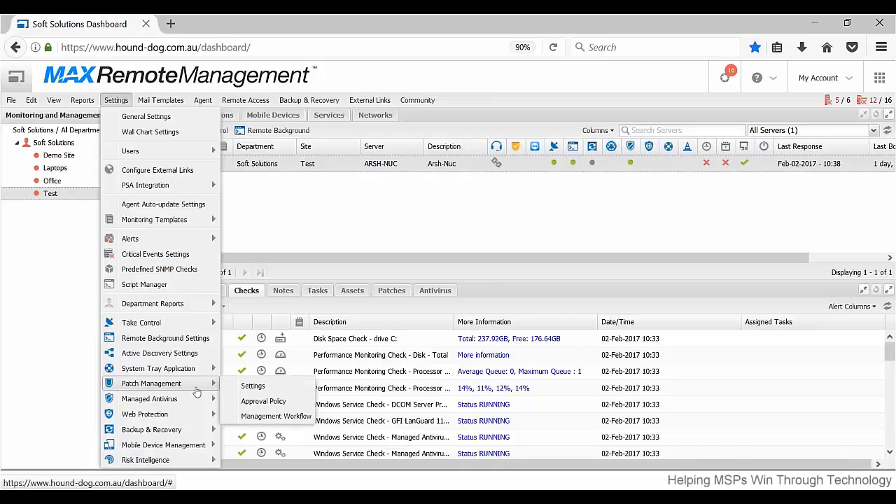
{"action": "left_click", "coordinate": [251, 386]}
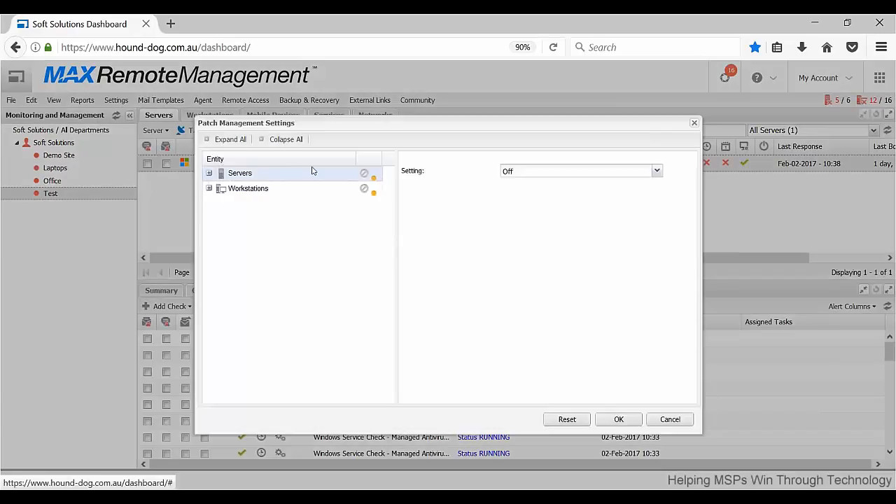
{"action": "left_click", "coordinate": [208, 174]}
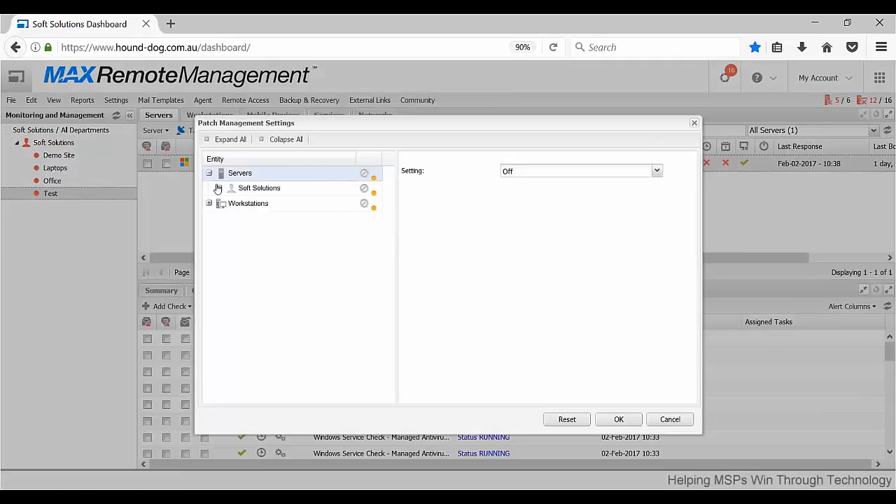
{"action": "left_click", "coordinate": [217, 189]}
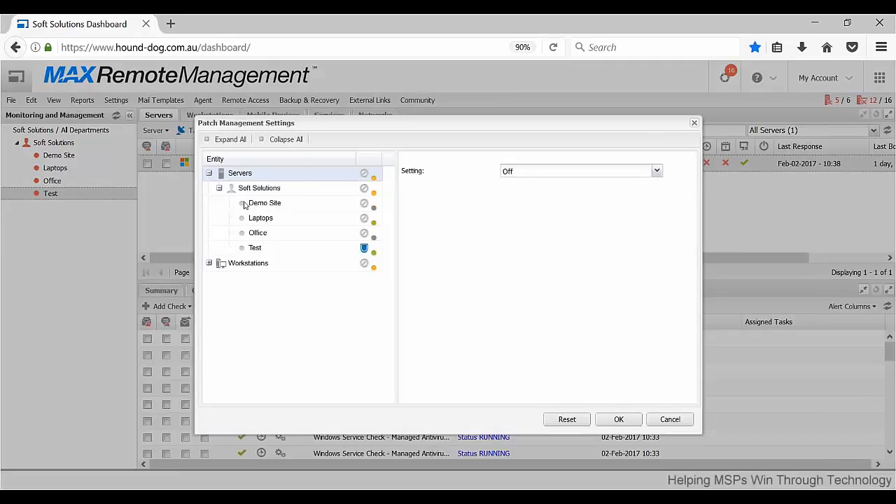
{"action": "left_click", "coordinate": [273, 251]}
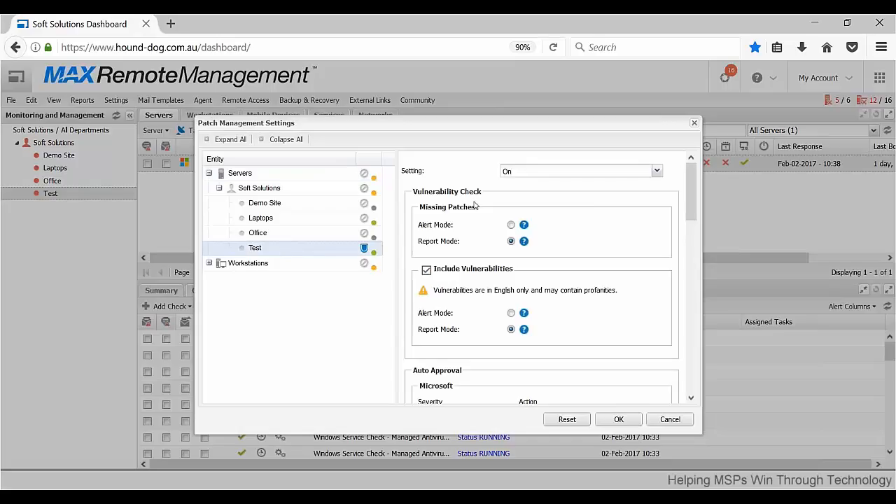
Examine the Test site's patch management setting options and the Report Mode choice for missing patches.
{"action": "left_click", "coordinate": [657, 175]}
{"action": "left_click", "coordinate": [658, 175]}
{"action": "left_click", "coordinate": [511, 242]}
{"action": "mouse_move", "coordinate": [525, 244]}
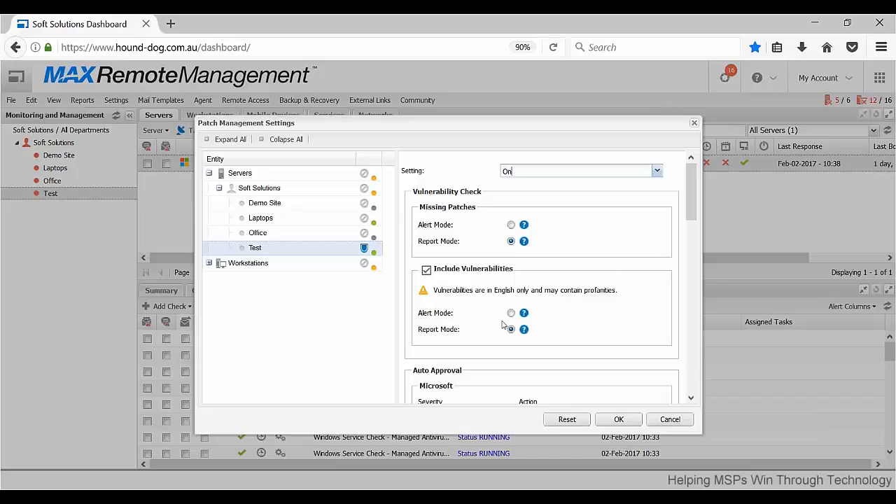
Examine the auto approval actions by severity for Microsoft and other vendors' patches.
{"action": "scroll", "coordinate": [628, 225], "scroll_direction": "down", "scroll_amount": 5}
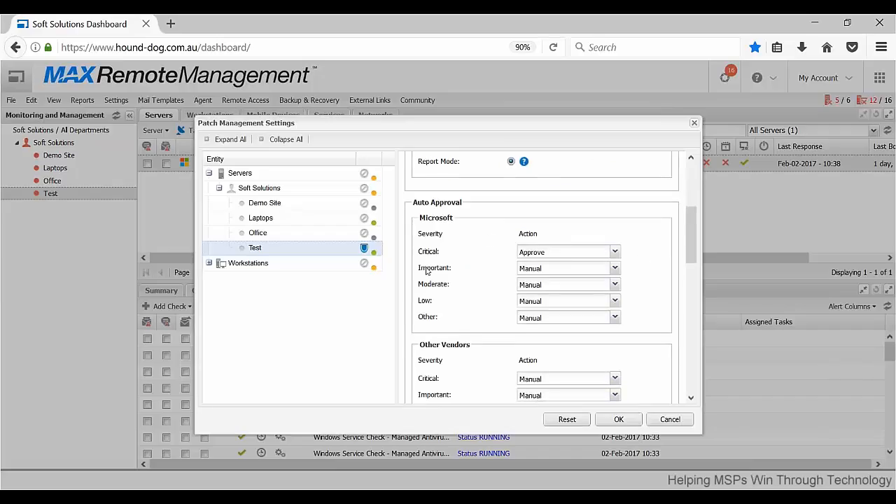
{"action": "left_click", "coordinate": [615, 252]}
{"action": "left_click", "coordinate": [615, 252]}
{"action": "scroll", "coordinate": [503, 267], "scroll_direction": "down", "scroll_amount": 3}
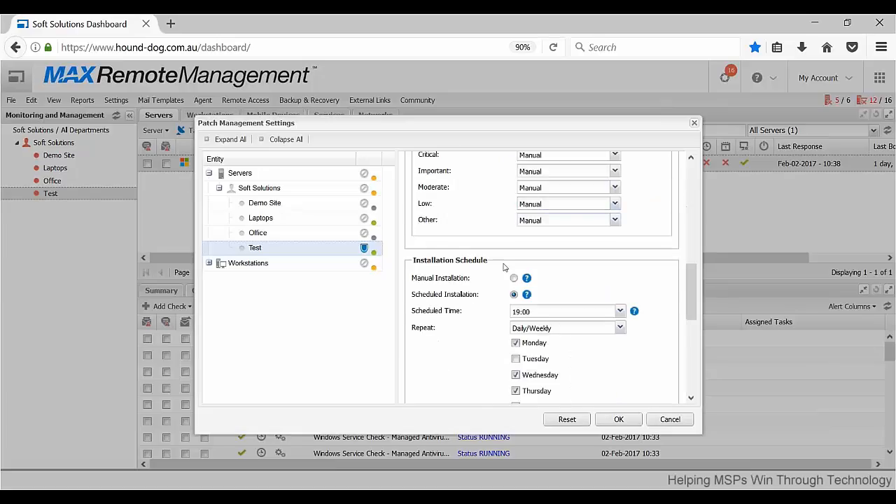
{"action": "scroll", "coordinate": [500, 211], "scroll_direction": "up", "scroll_amount": 2}
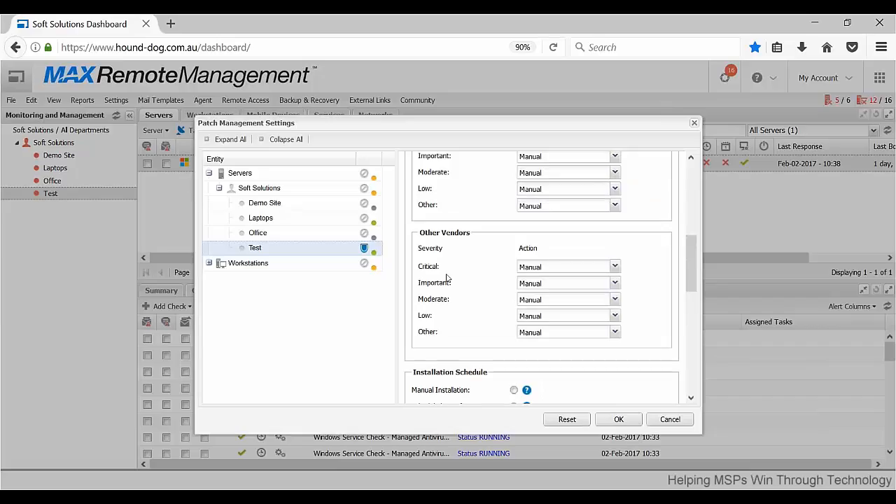
{"action": "left_click_drag", "start_coordinate": [426, 271], "coordinate": [448, 273]}
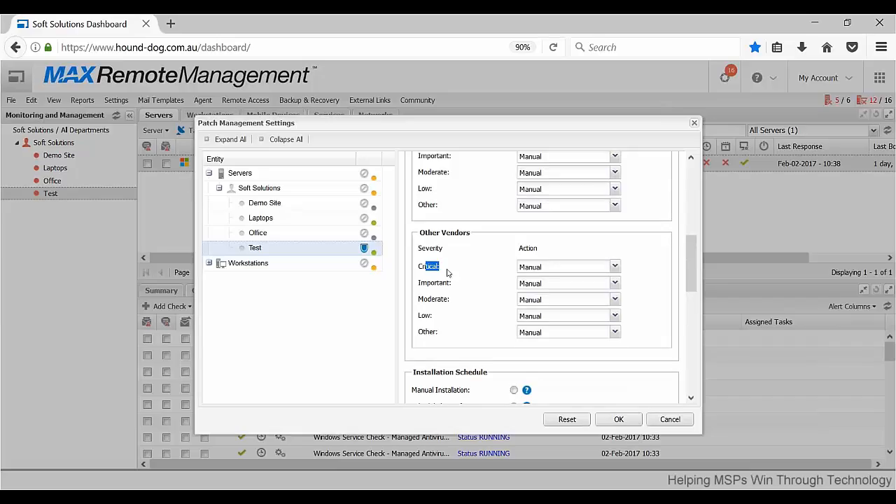
{"action": "left_click", "coordinate": [453, 270]}
Review the patch installation schedule, reboot, missed schedule and failed patch options, and cancel the Patch Management settings.
{"action": "scroll", "coordinate": [469, 271], "scroll_direction": "down", "scroll_amount": 2}
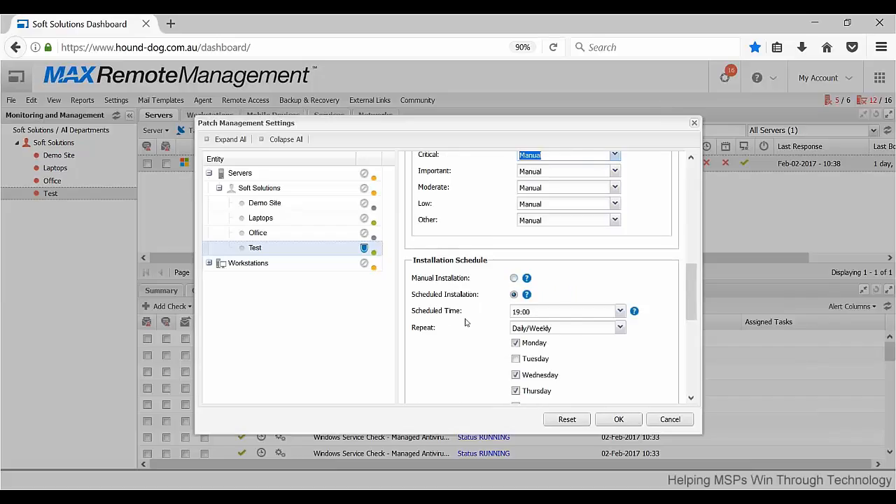
{"action": "scroll", "coordinate": [478, 326], "scroll_direction": "down", "scroll_amount": 1}
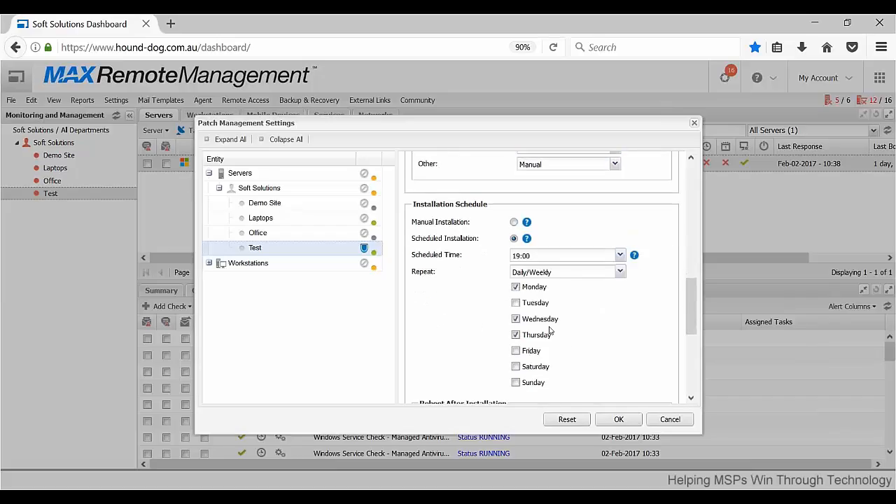
{"action": "scroll", "coordinate": [588, 301], "scroll_direction": "down", "scroll_amount": 3}
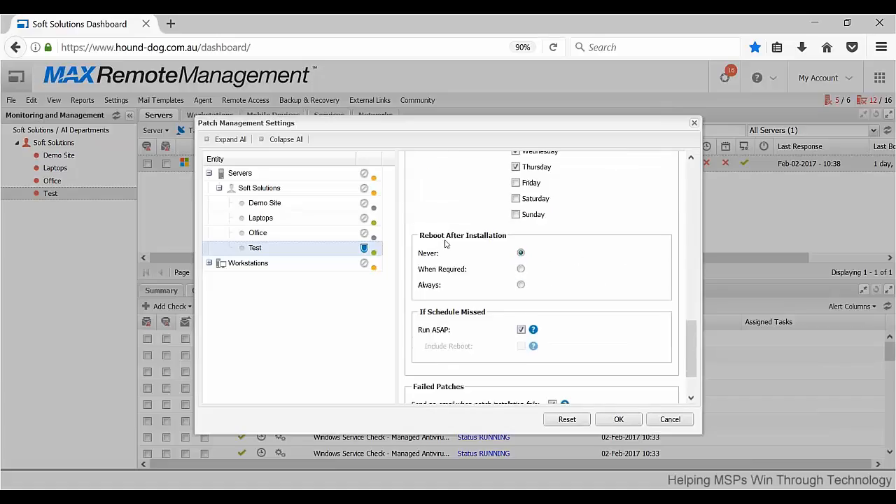
{"action": "scroll", "coordinate": [547, 267], "scroll_direction": "down", "scroll_amount": 1}
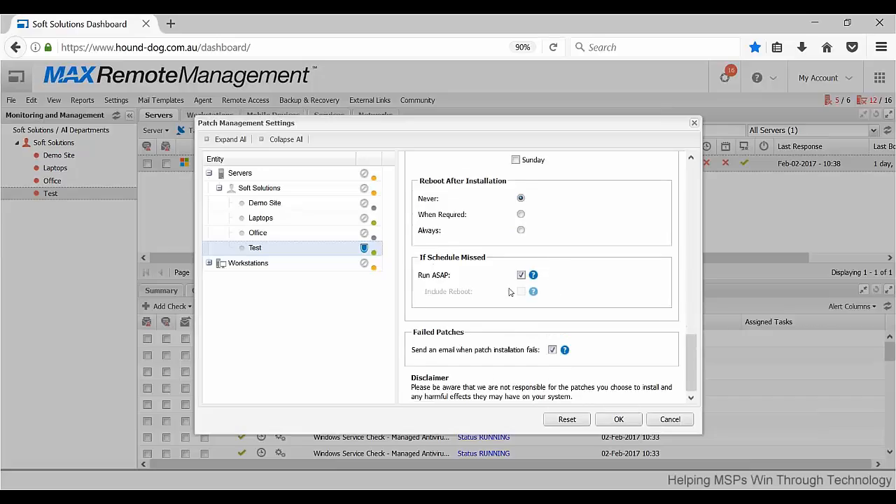
{"action": "scroll", "coordinate": [542, 355], "scroll_direction": "up", "scroll_amount": 3}
{"action": "scroll", "coordinate": [539, 350], "scroll_direction": "down", "scroll_amount": 3}
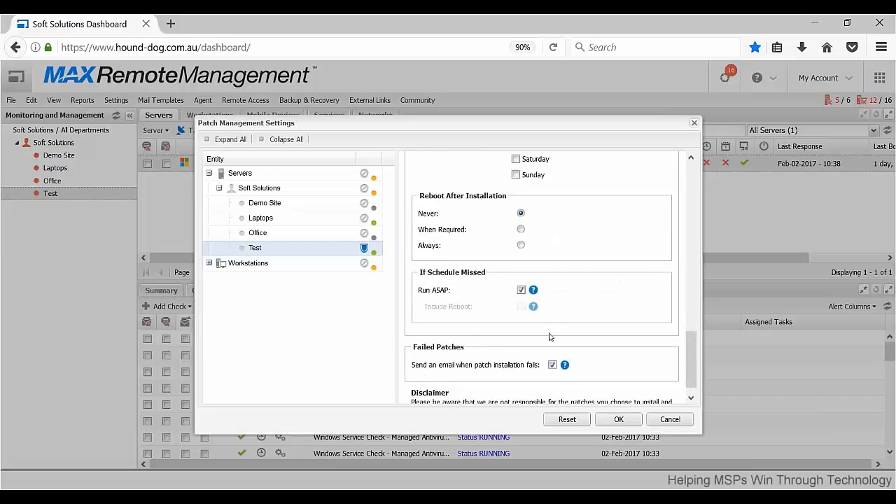
{"action": "scroll", "coordinate": [519, 339], "scroll_direction": "up", "scroll_amount": 10}
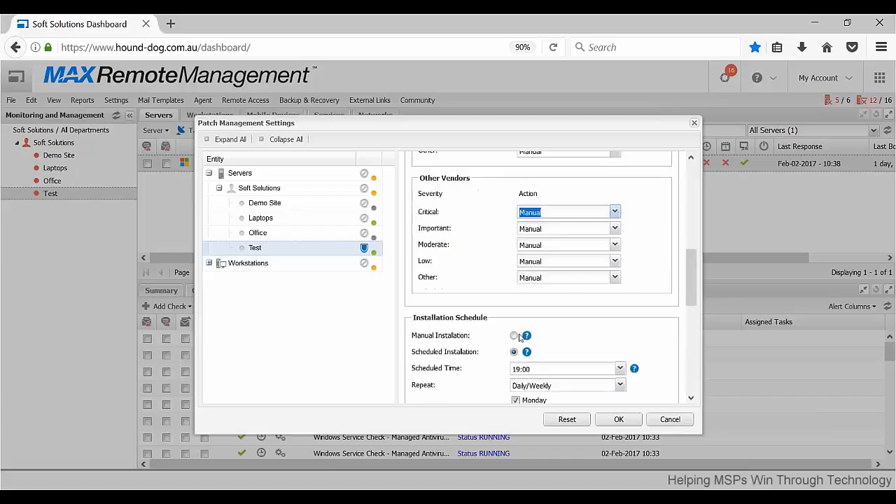
{"action": "left_click", "coordinate": [672, 420]}
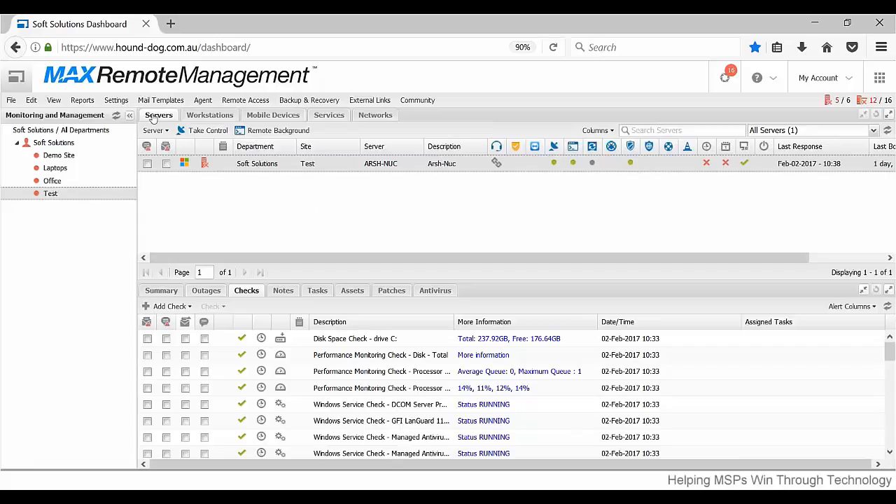
Reload the dashboard to show all departments and open the Managed Antivirus settings.
{"action": "left_click", "coordinate": [155, 76]}
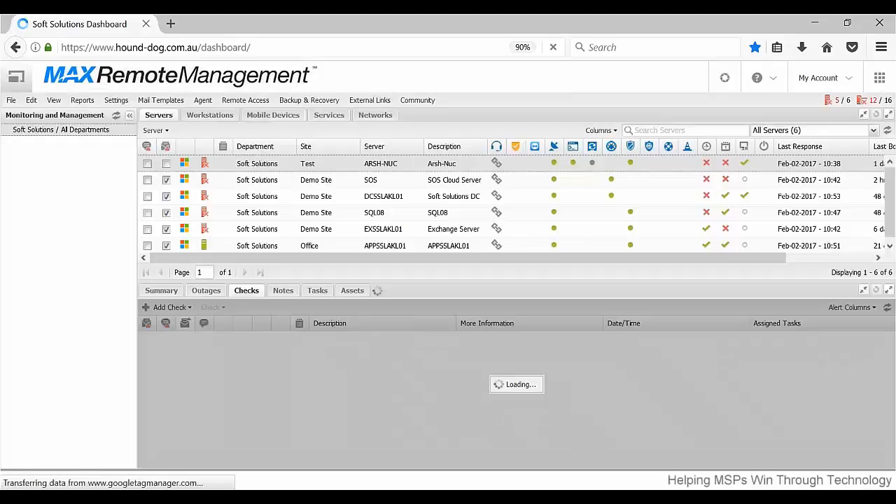
{"action": "left_click", "coordinate": [116, 99]}
{"action": "mouse_move", "coordinate": [160, 100]}
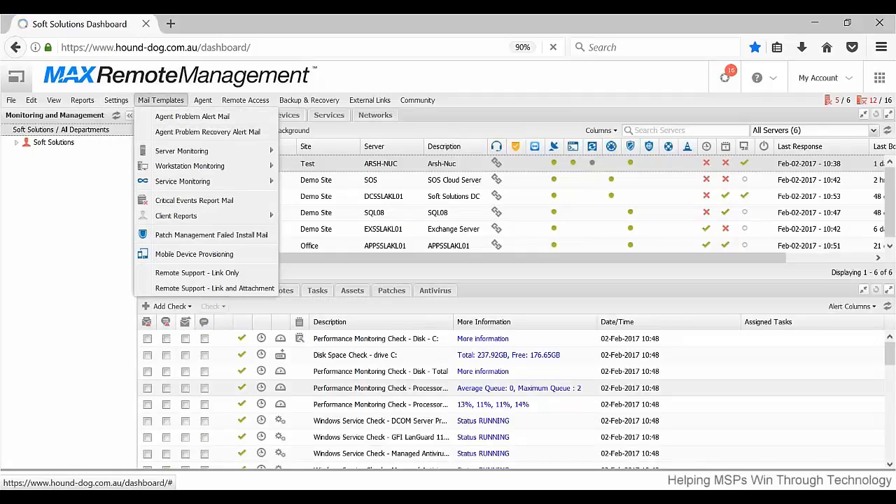
{"action": "left_click", "coordinate": [116, 100]}
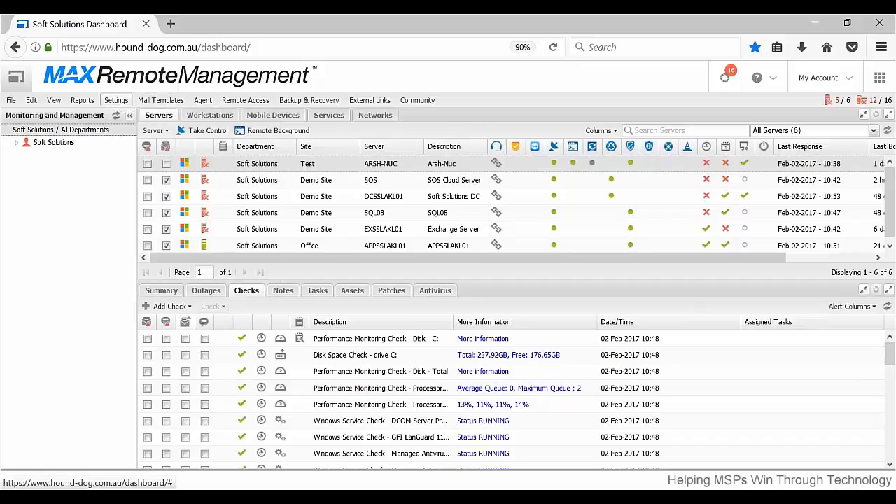
{"action": "left_click", "coordinate": [116, 100]}
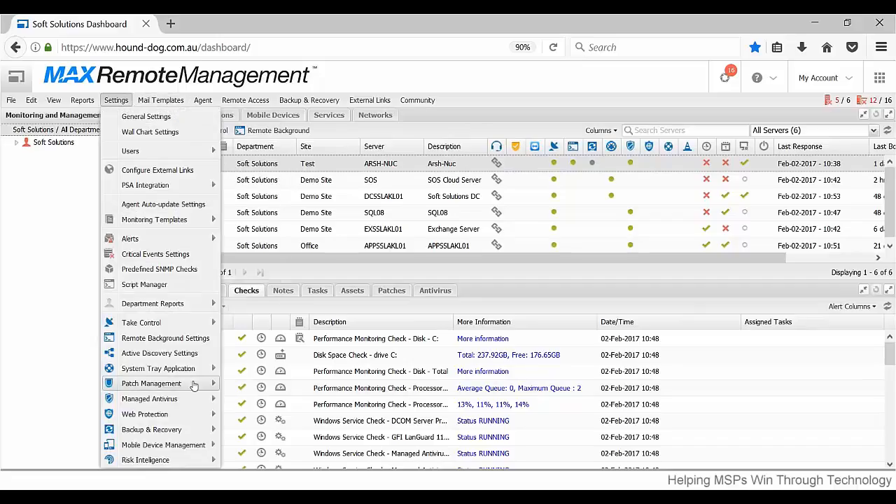
{"action": "left_click", "coordinate": [238, 401]}
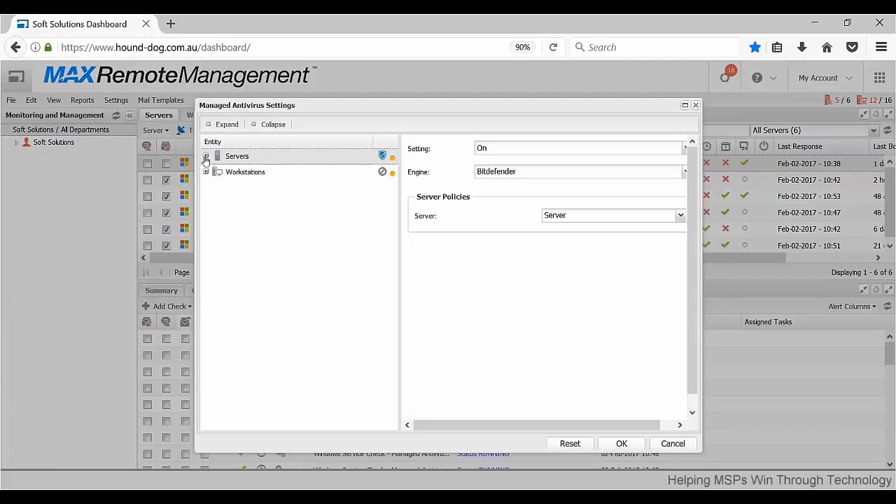
Preview turning Managed Antivirus On for the Test site under Servers with the Bitdefender engine and Server policy, and close without saving.
{"action": "left_click", "coordinate": [206, 156]}
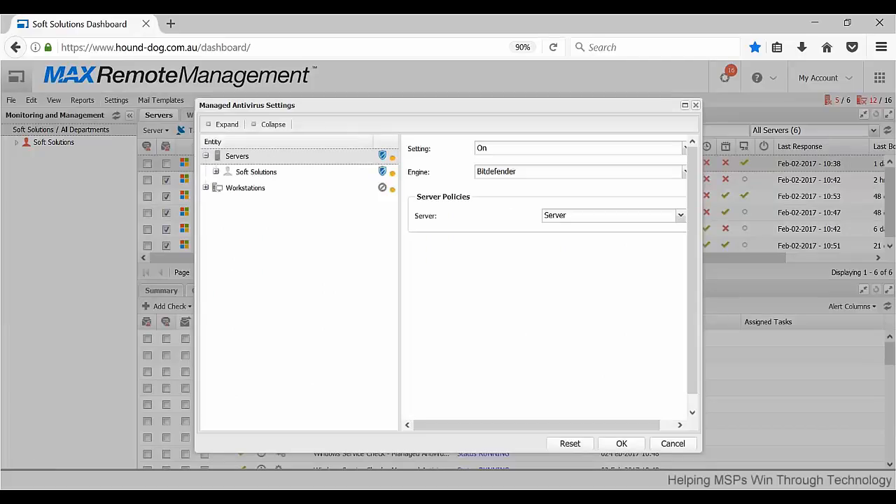
{"action": "left_click", "coordinate": [216, 171]}
{"action": "left_click", "coordinate": [266, 238]}
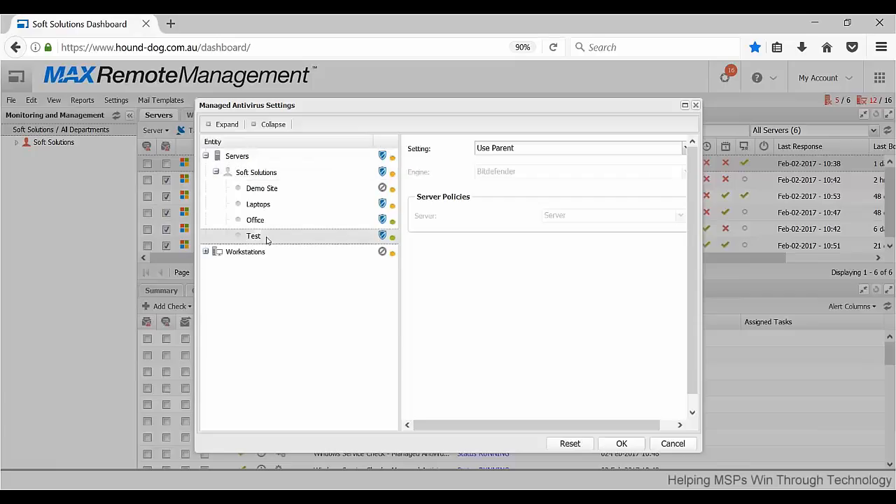
{"action": "left_click", "coordinate": [682, 150]}
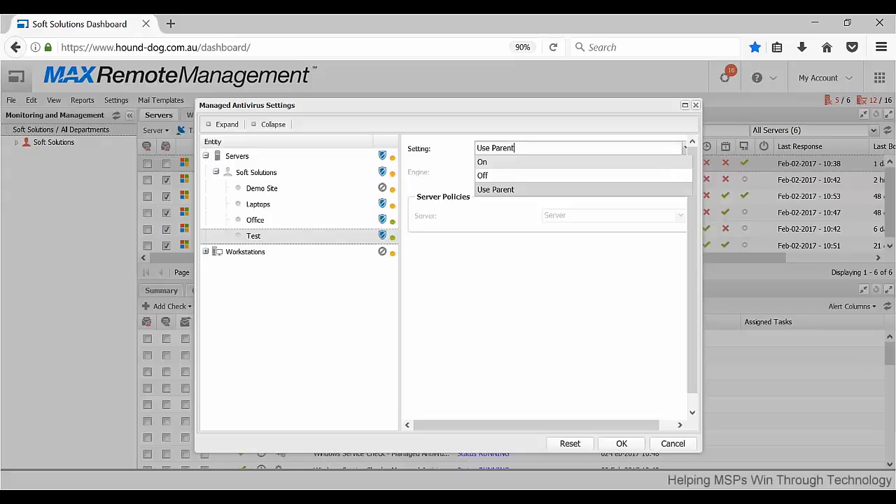
{"action": "left_click", "coordinate": [666, 163]}
{"action": "left_click", "coordinate": [664, 179]}
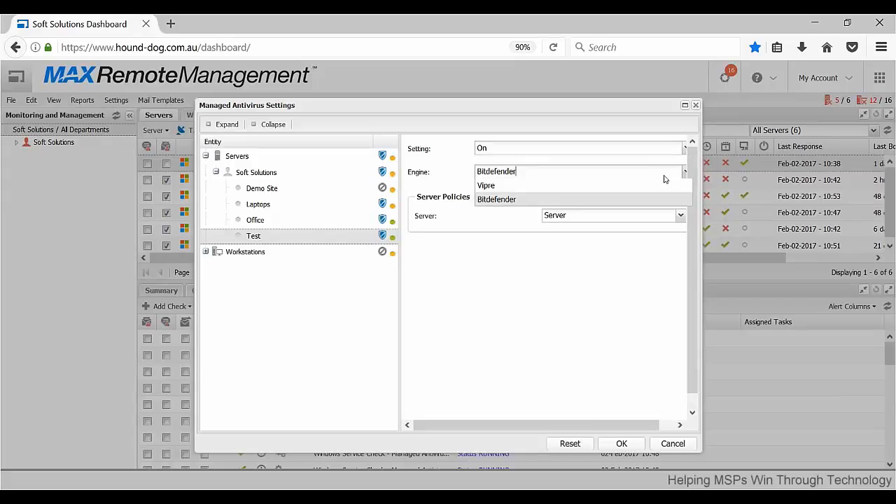
{"action": "left_click", "coordinate": [658, 199]}
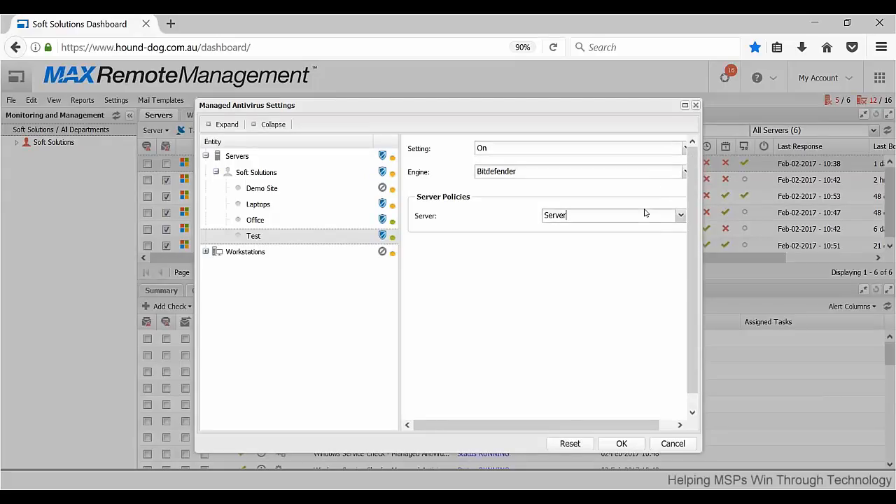
{"action": "left_click", "coordinate": [644, 213]}
{"action": "left_click", "coordinate": [695, 105]}
Open the Desktop policy from the Managed Antivirus protection policies.
{"action": "left_click", "coordinate": [116, 102]}
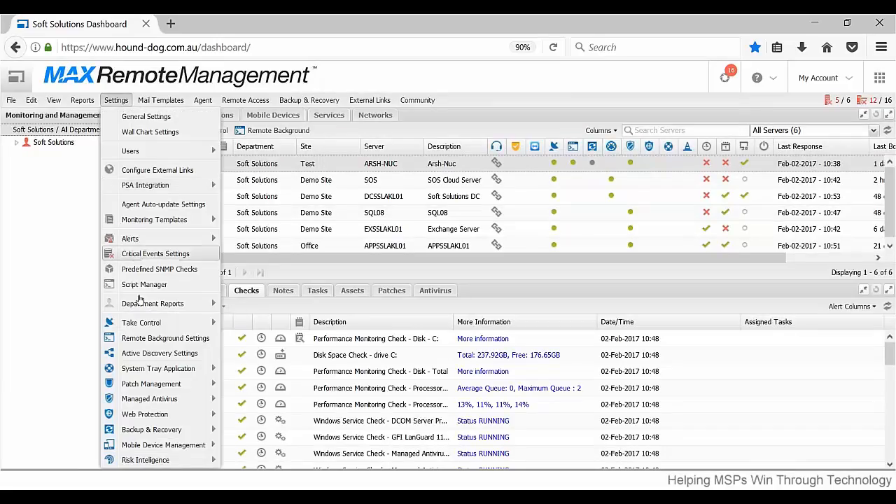
{"action": "mouse_move", "coordinate": [178, 399]}
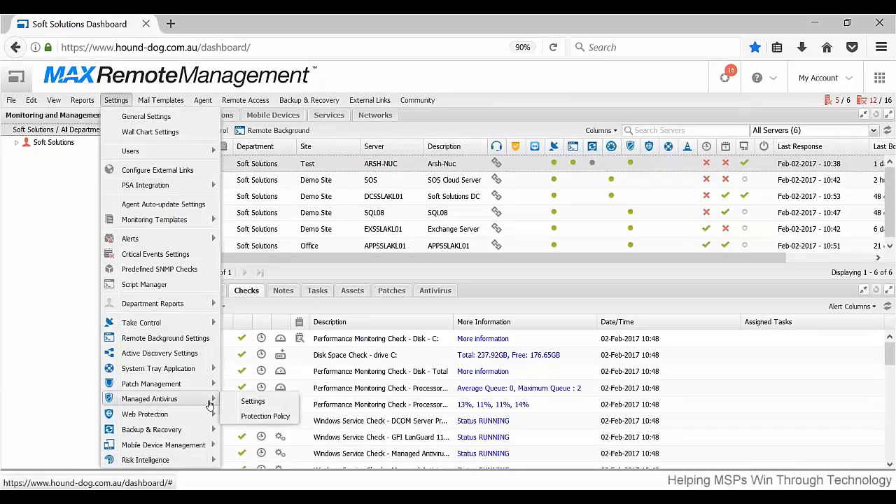
{"action": "left_click", "coordinate": [266, 416]}
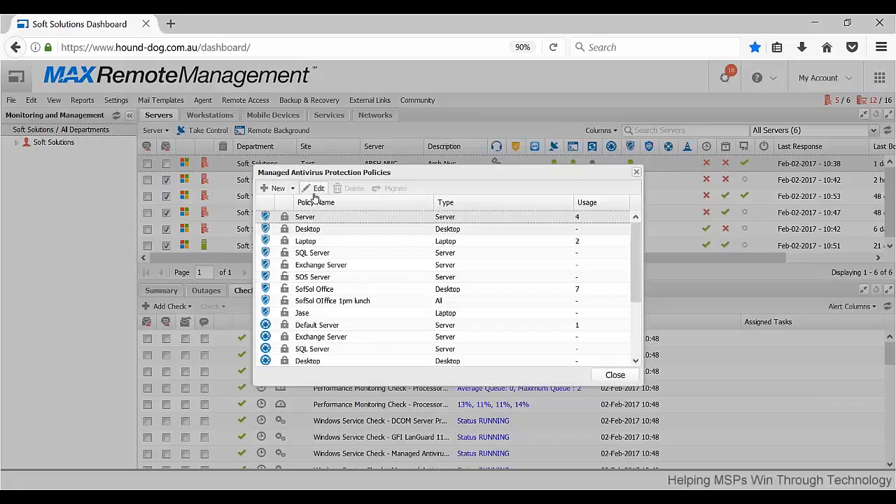
{"action": "double_click", "coordinate": [355, 231]}
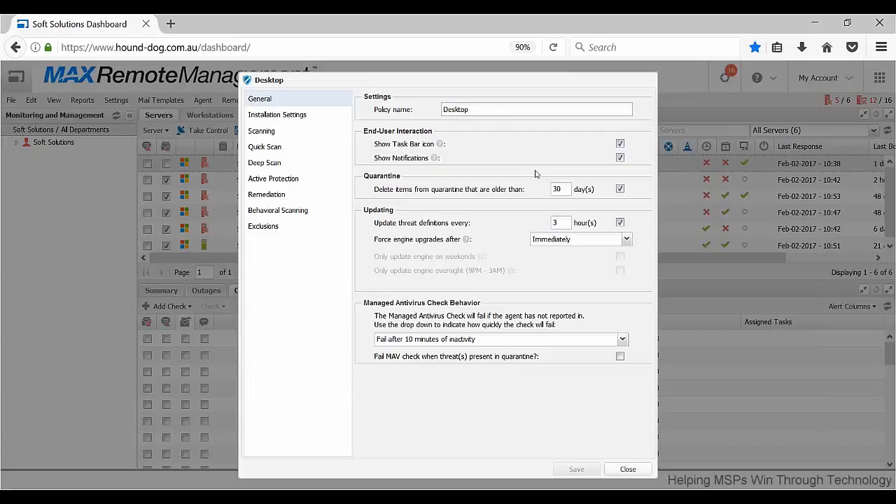
Review the Desktop antivirus policy's installation, scanning, quick scan and deep scan settings.
{"action": "left_click", "coordinate": [299, 119]}
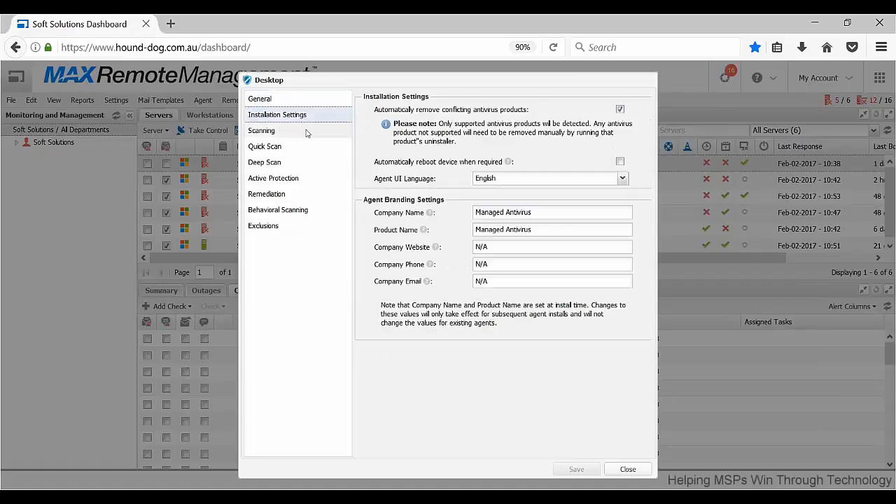
{"action": "left_click", "coordinate": [306, 133]}
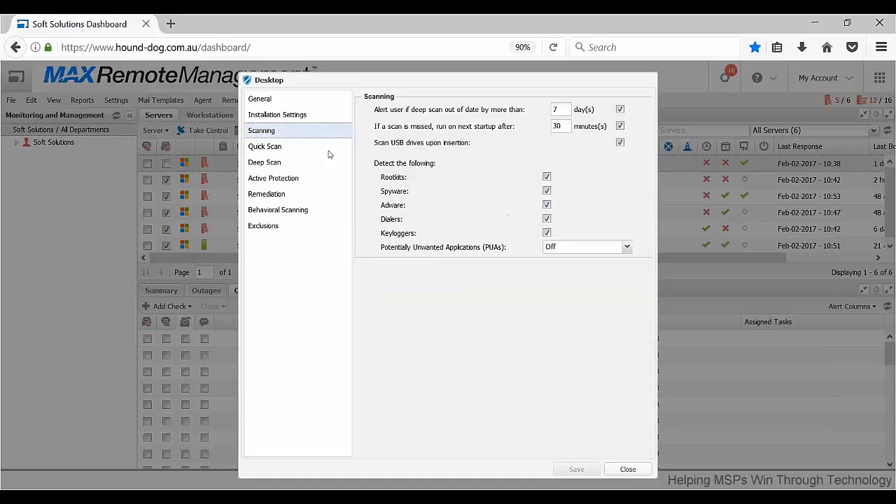
{"action": "left_click", "coordinate": [295, 151]}
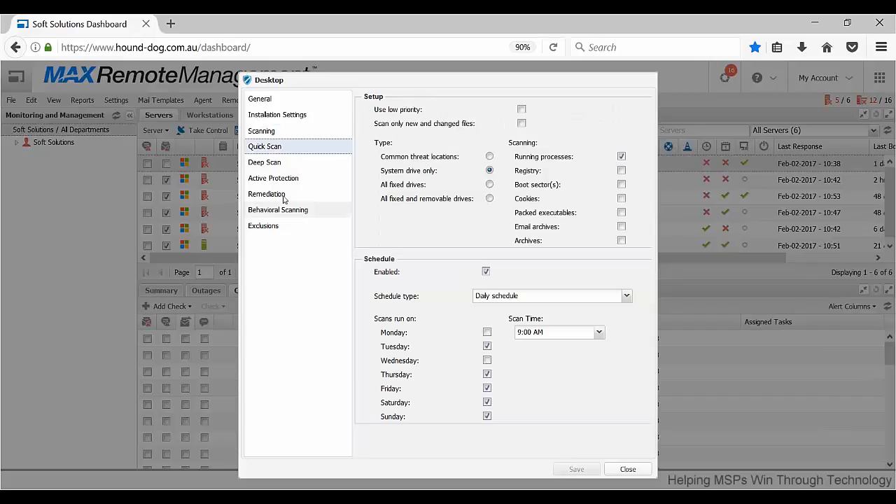
{"action": "left_click", "coordinate": [294, 164]}
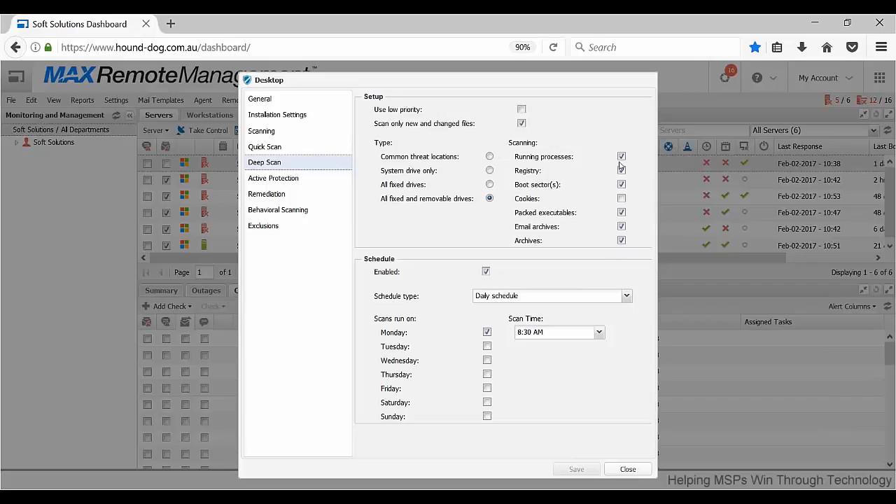
Review the Desktop antivirus policy's active protection, remediation, behavioral scanning and exclusions, and close the protection policies.
{"action": "left_click", "coordinate": [314, 184]}
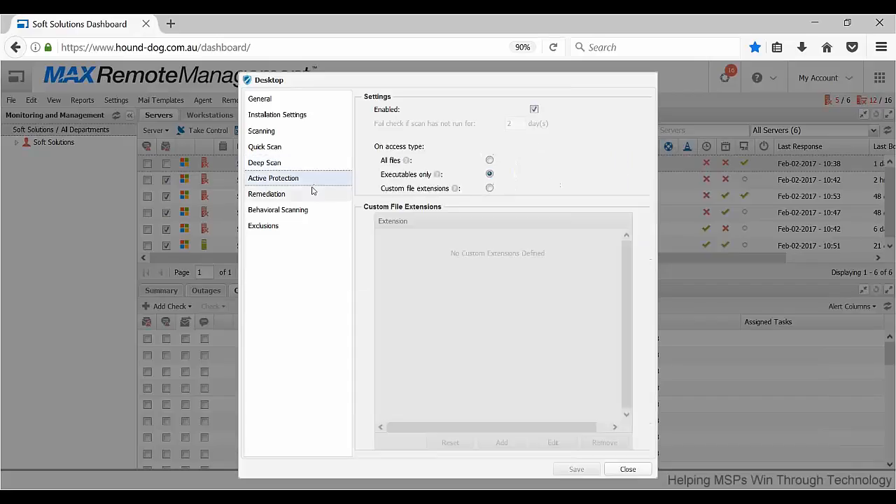
{"action": "left_click", "coordinate": [309, 198]}
{"action": "left_click", "coordinate": [310, 212]}
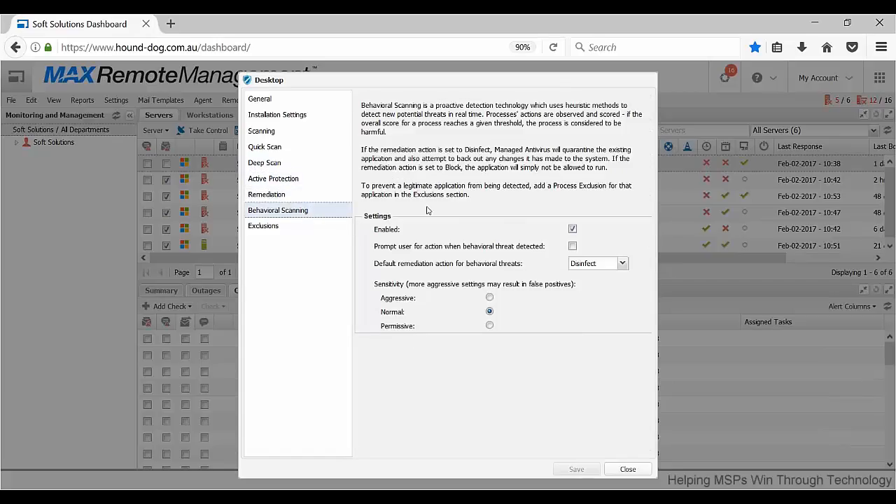
{"action": "left_click", "coordinate": [305, 228]}
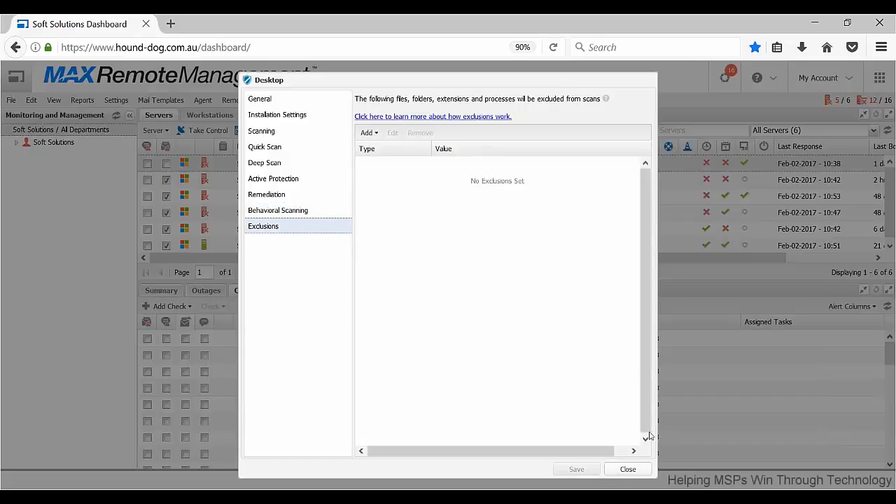
{"action": "left_click", "coordinate": [630, 469]}
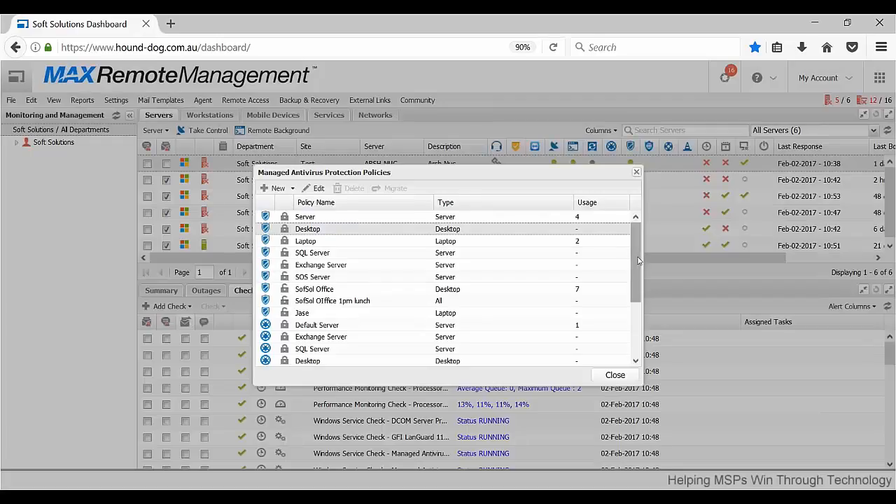
{"action": "left_click_drag", "start_coordinate": [638, 259], "coordinate": [641, 227]}
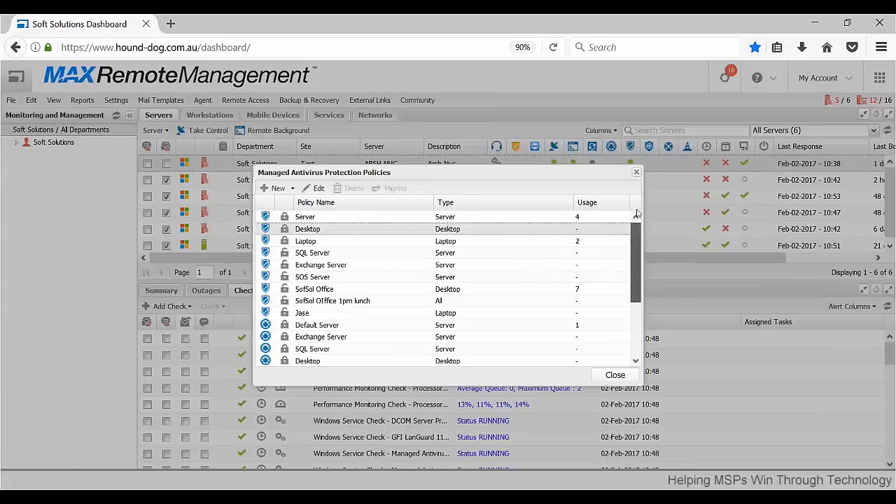
{"action": "left_click", "coordinate": [636, 172]}
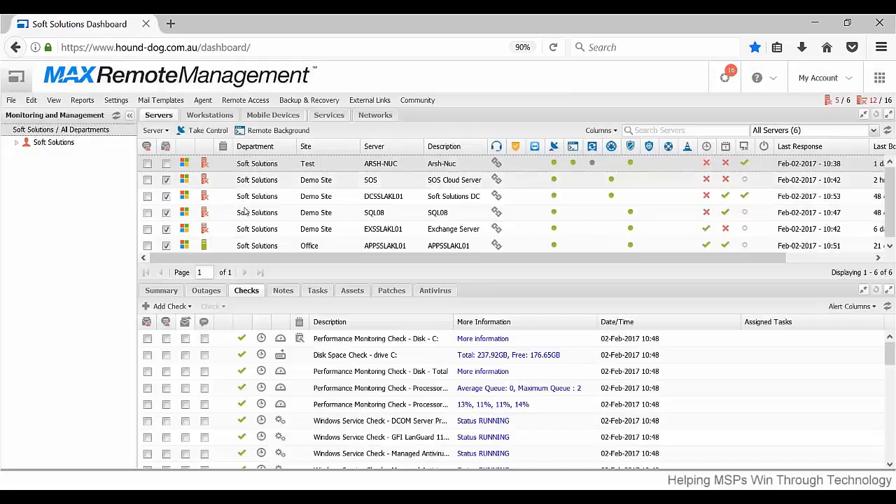
Show the Test site's servers under Soft Solutions and open the Web Protection settings.
{"action": "left_click", "coordinate": [17, 143]}
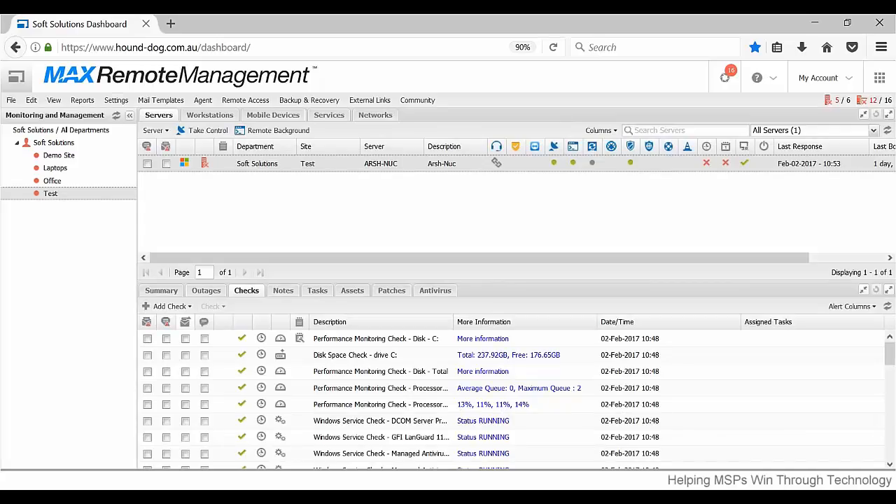
{"action": "left_click", "coordinate": [116, 100]}
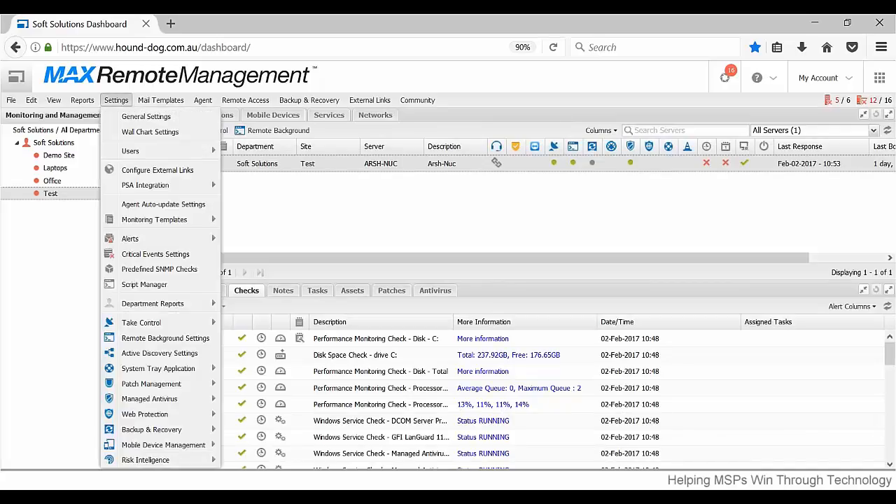
{"action": "mouse_move", "coordinate": [183, 415]}
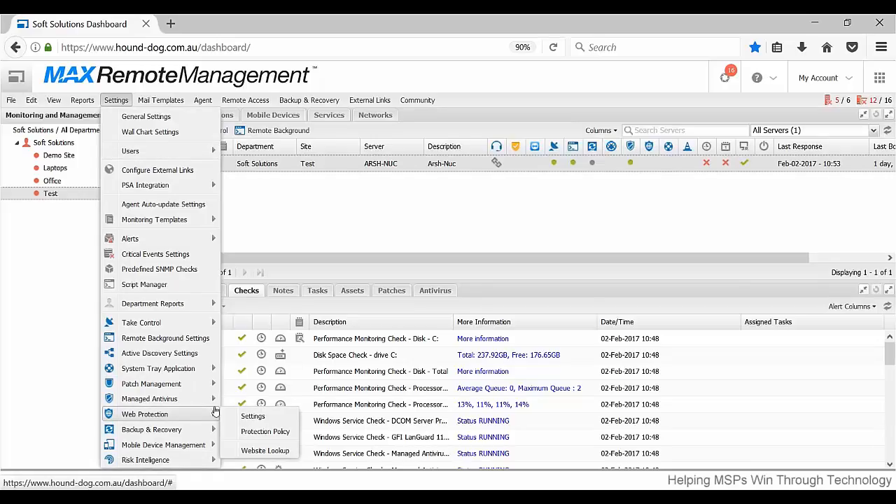
{"action": "left_click", "coordinate": [237, 417]}
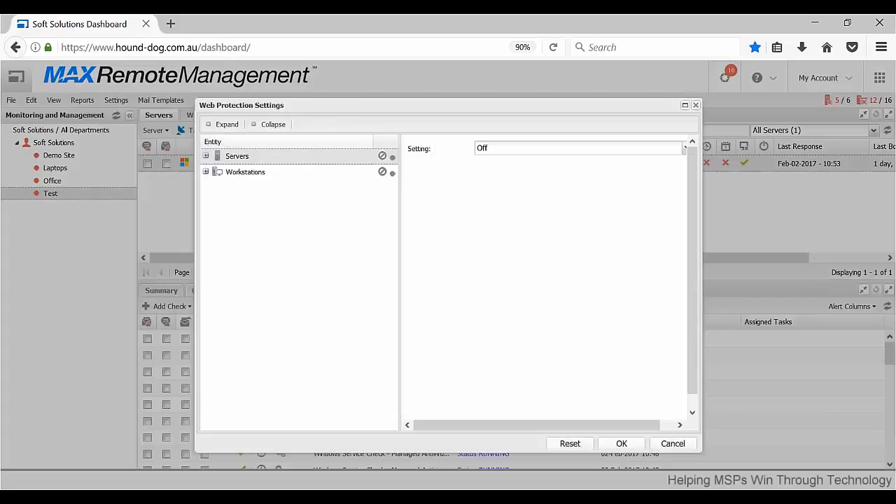
Preview turning Web Protection On for the Test site under Servers, check the server policy choices, and close without saving.
{"action": "left_click", "coordinate": [206, 156]}
{"action": "left_click", "coordinate": [216, 172]}
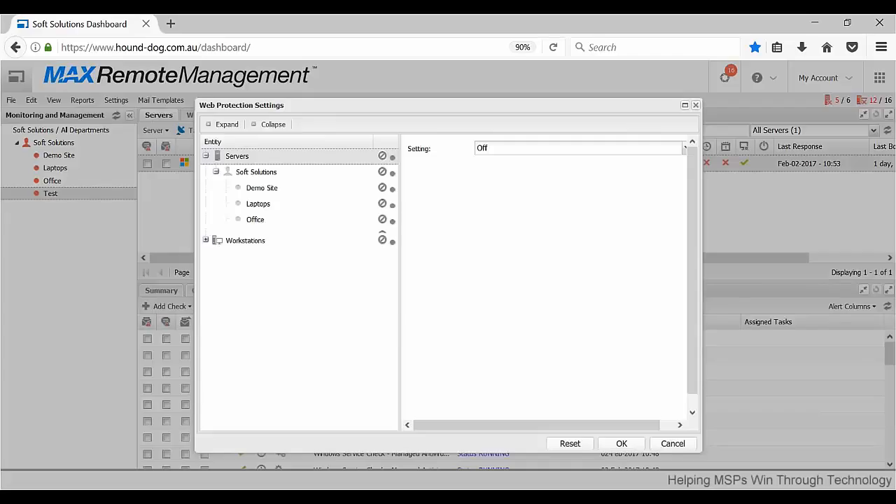
{"action": "left_click", "coordinate": [256, 237]}
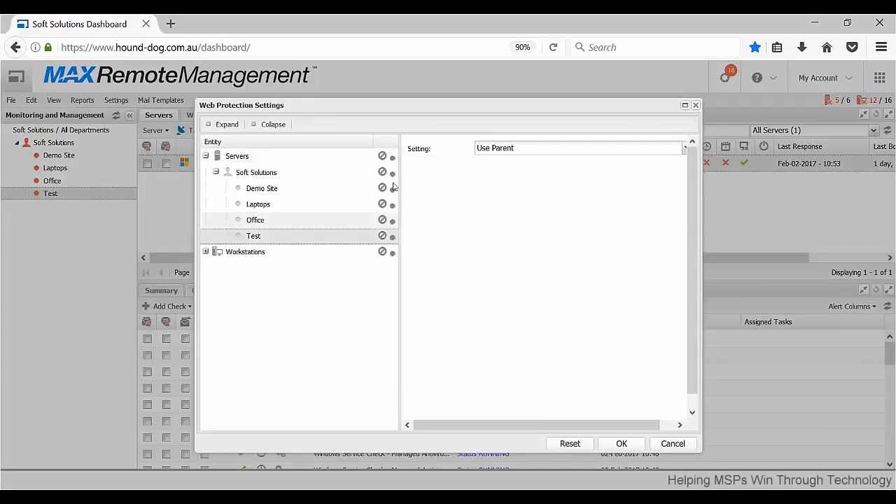
{"action": "left_click", "coordinate": [506, 148]}
{"action": "left_click", "coordinate": [606, 162]}
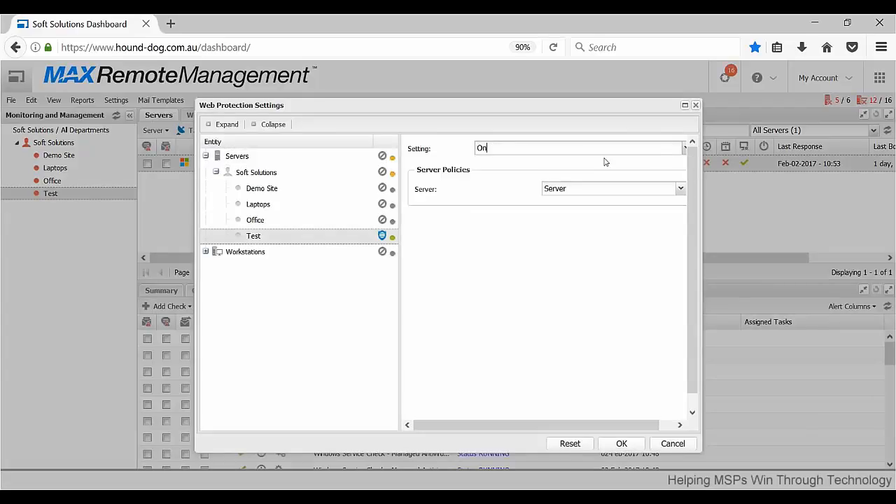
{"action": "left_click", "coordinate": [680, 190]}
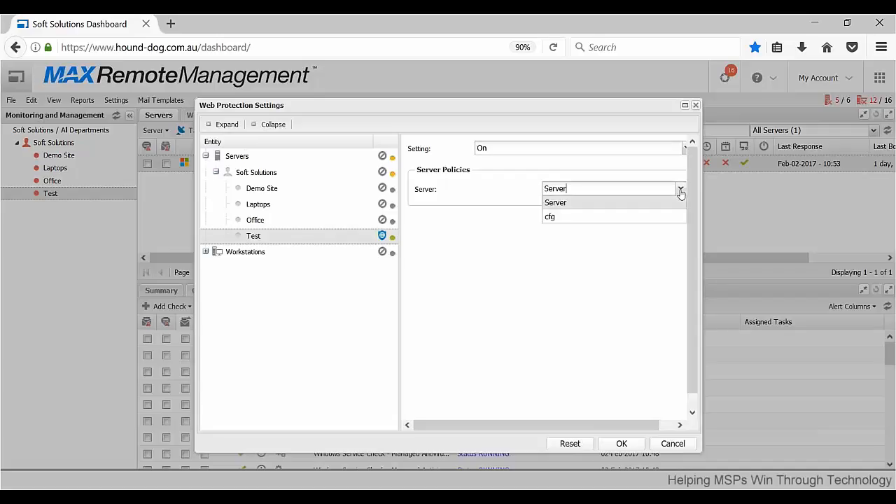
{"action": "left_click", "coordinate": [680, 188]}
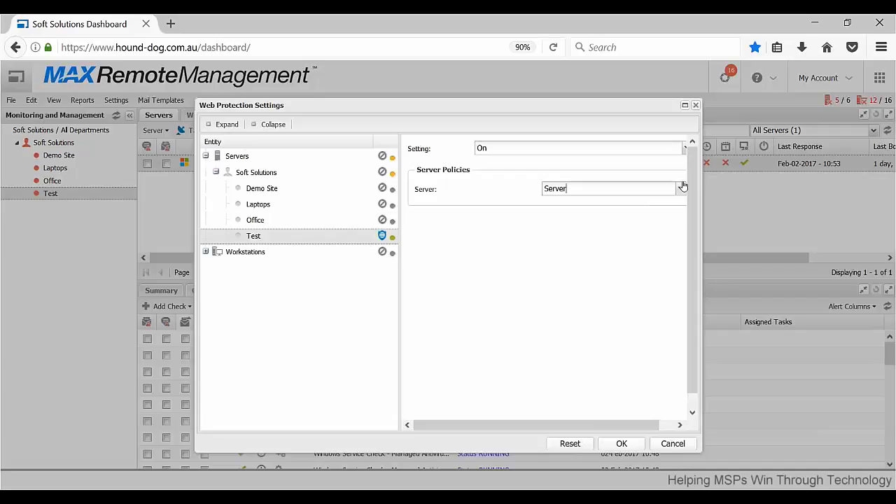
{"action": "left_click", "coordinate": [695, 105]}
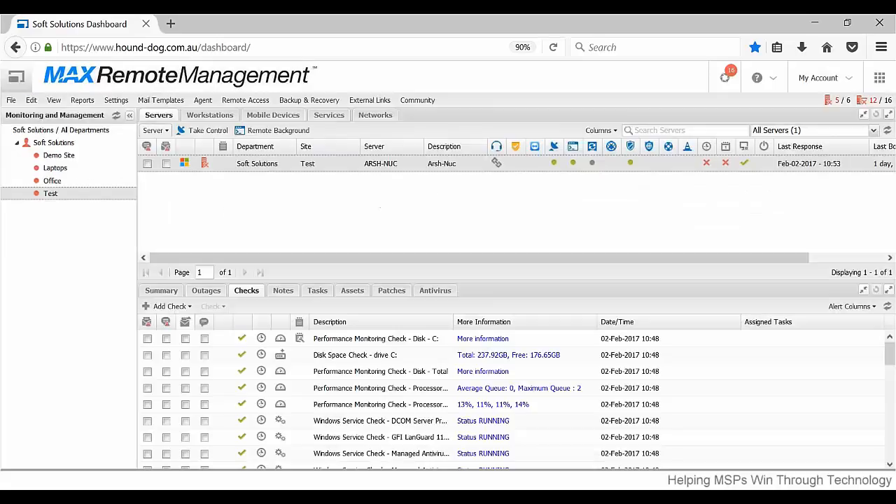
Open the Desktop policy from the Web Protection policies and examine its general settings, including the block page message.
{"action": "left_click", "coordinate": [117, 100]}
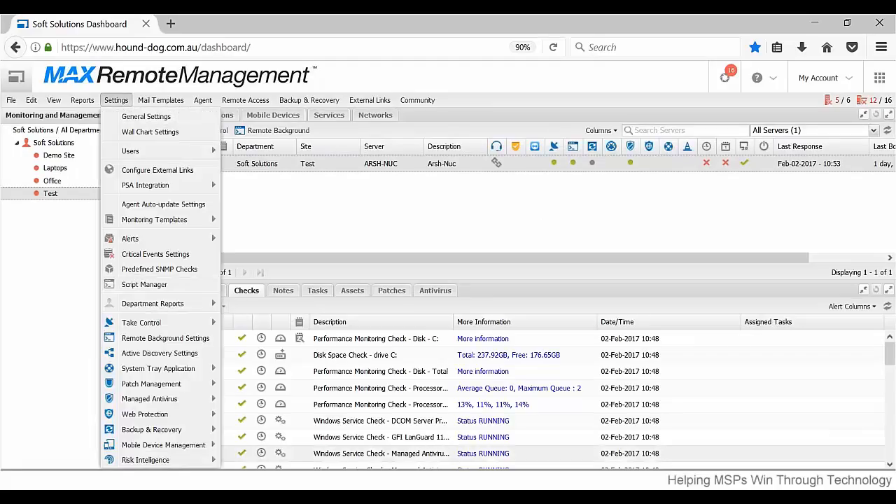
{"action": "mouse_move", "coordinate": [210, 414]}
{"action": "left_click", "coordinate": [265, 431]}
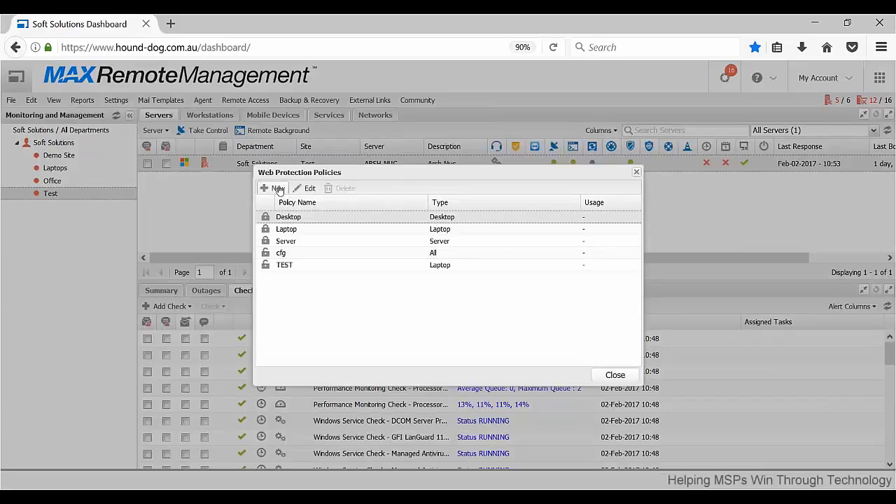
{"action": "double_click", "coordinate": [314, 218]}
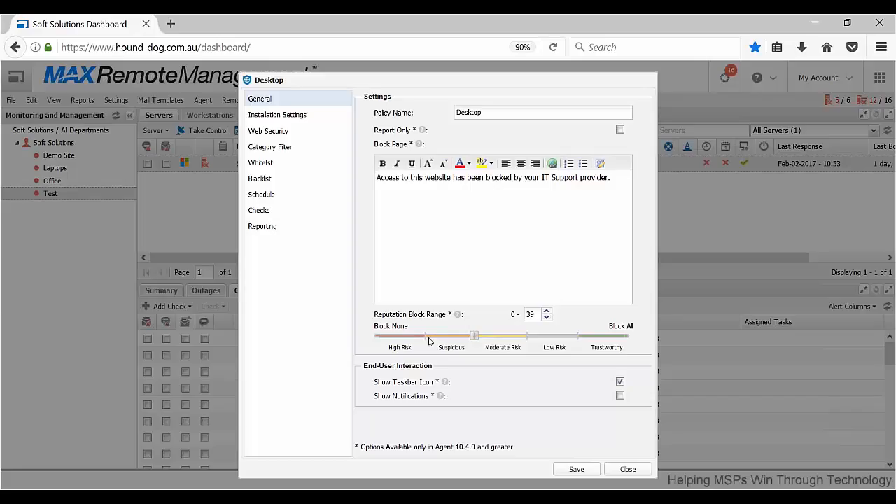
{"action": "left_click_drag", "start_coordinate": [600, 182], "coordinate": [378, 189]}
{"action": "left_click", "coordinate": [414, 188]}
Review the Desktop web protection policy's installation settings, web security categories and category filter.
{"action": "left_click", "coordinate": [301, 117]}
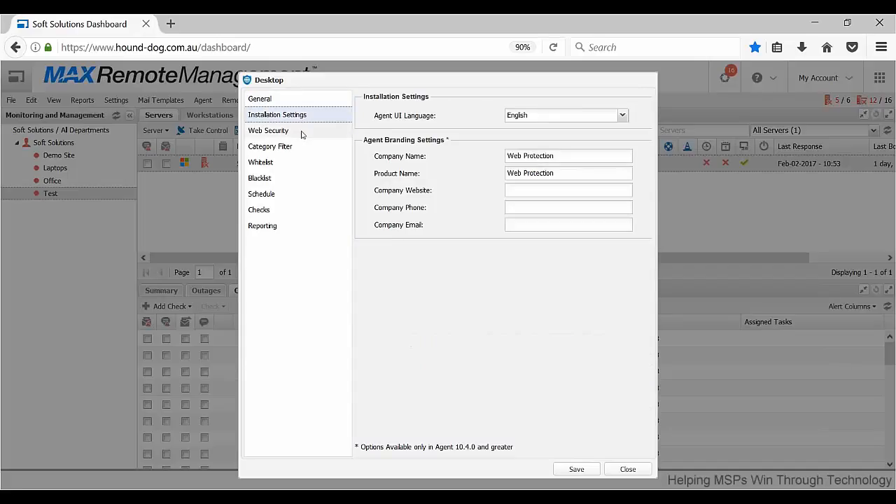
{"action": "left_click", "coordinate": [302, 133]}
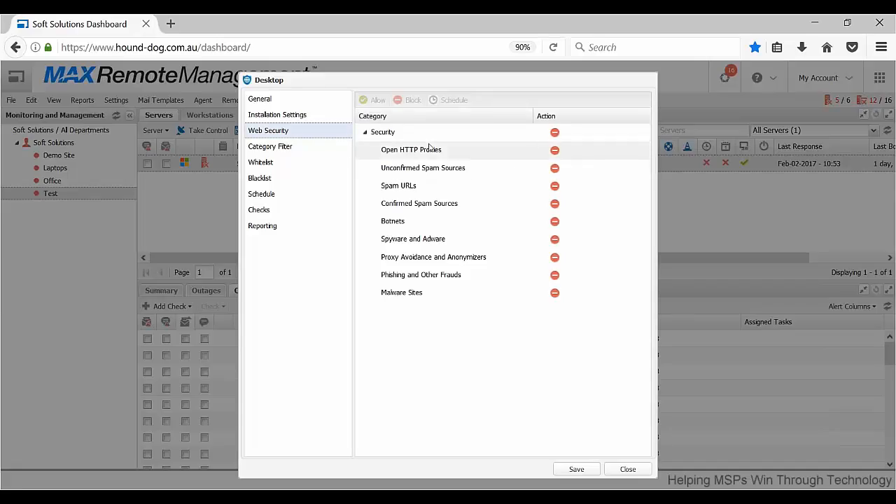
{"action": "left_click", "coordinate": [289, 149]}
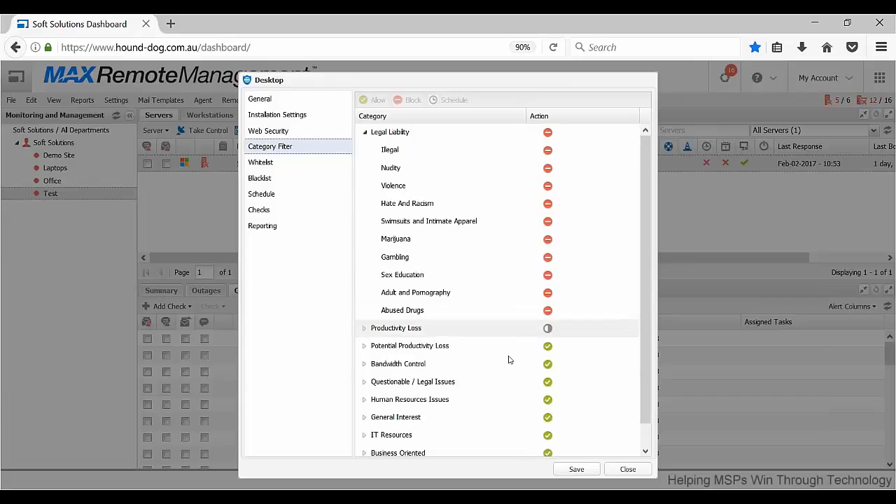
Review the Desktop web protection policy's whitelist, blacklist and weekly schedule of allowed and blocked hours.
{"action": "scroll", "coordinate": [499, 418], "scroll_direction": "down", "scroll_amount": 1}
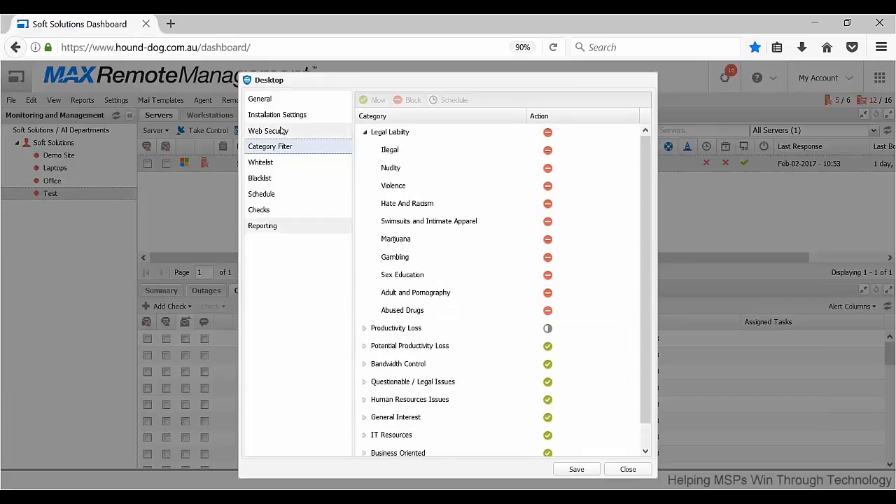
{"action": "left_click", "coordinate": [278, 162]}
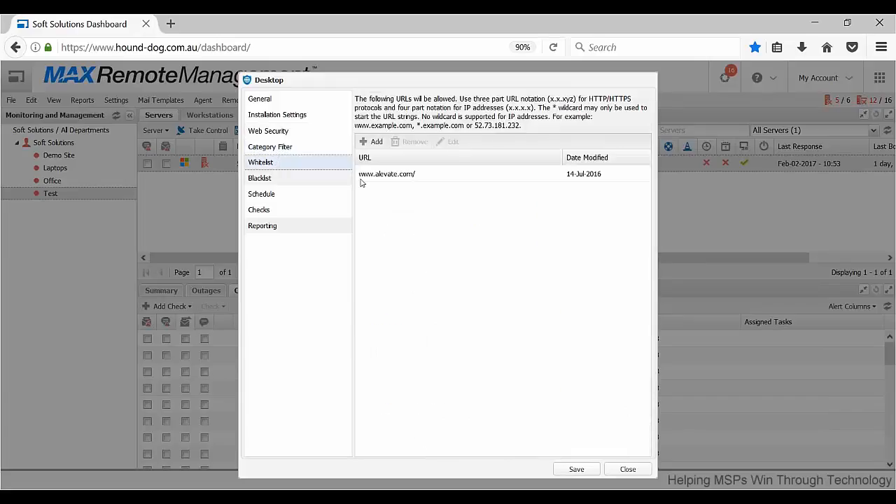
{"action": "left_click", "coordinate": [303, 181]}
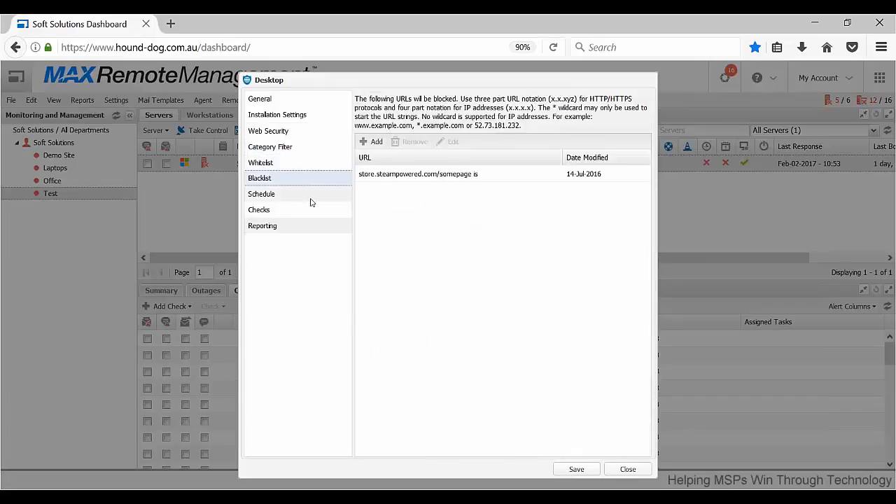
{"action": "left_click", "coordinate": [311, 201]}
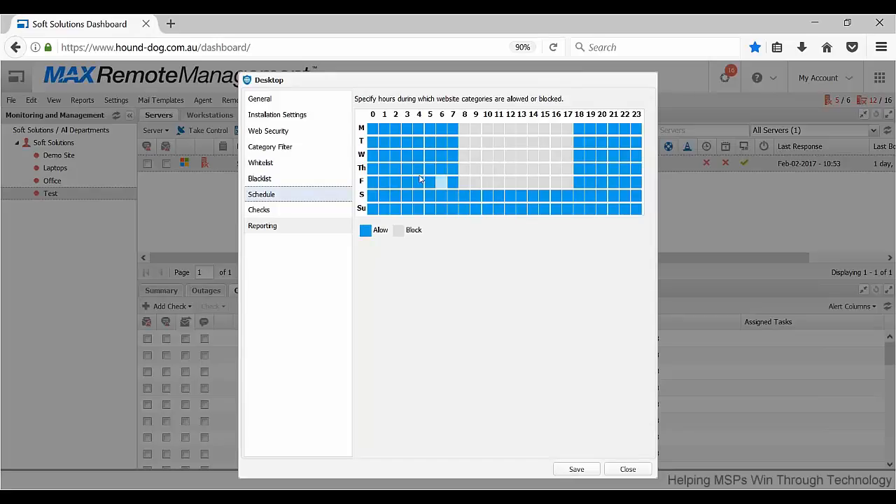
{"action": "left_click", "coordinate": [322, 165]}
{"action": "left_click", "coordinate": [308, 182]}
{"action": "left_click", "coordinate": [304, 197]}
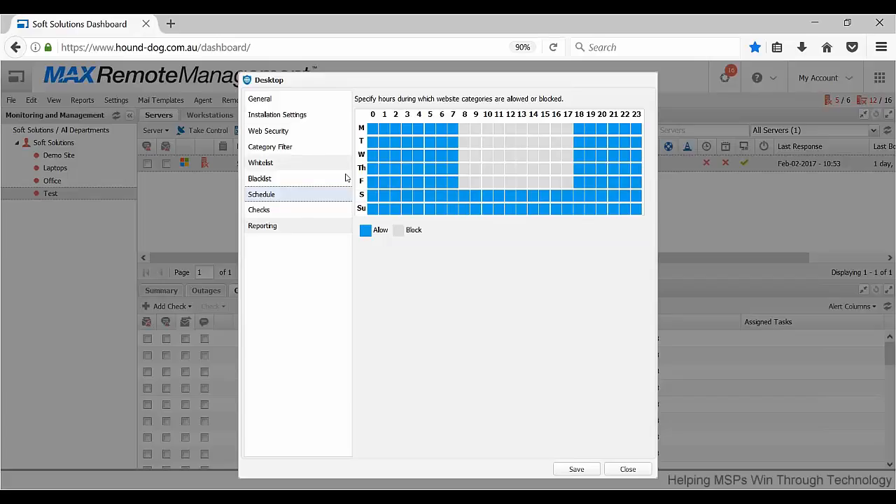
Examine the Desktop policy's web bandwidth check by temporarily enabling its usage notification and viewing the unit choices.
{"action": "left_click", "coordinate": [326, 216]}
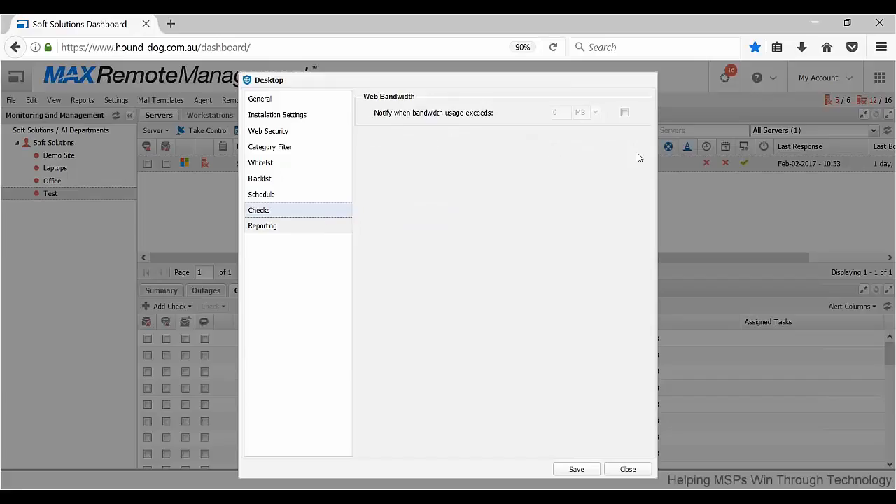
{"action": "left_click", "coordinate": [626, 113]}
{"action": "left_click", "coordinate": [595, 114]}
{"action": "left_click", "coordinate": [595, 114]}
{"action": "left_click", "coordinate": [624, 112]}
Review the Desktop policy's reporting exclusions, discard the policy changes, and close the Web Protection policies.
{"action": "left_click", "coordinate": [325, 226]}
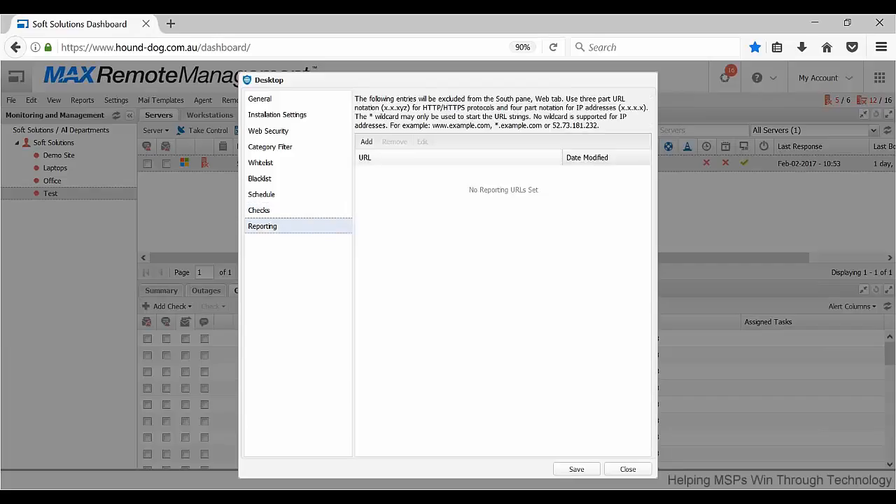
{"action": "left_click", "coordinate": [628, 469]}
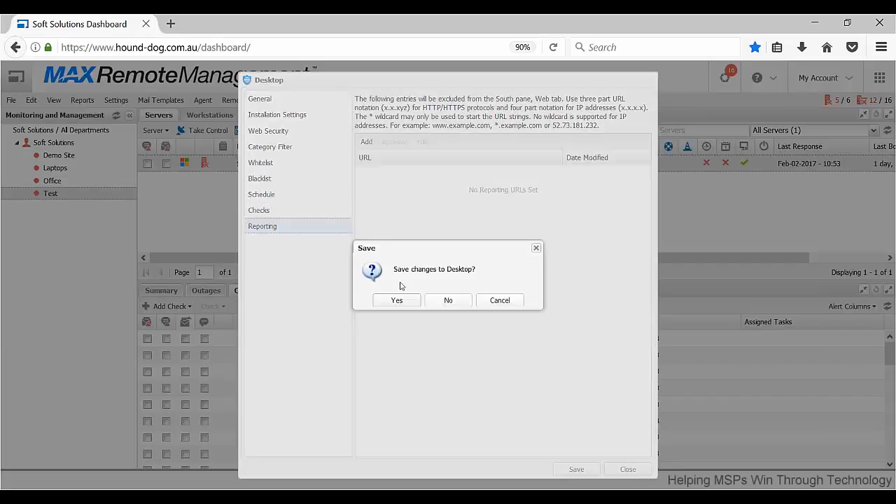
{"action": "left_click", "coordinate": [434, 300]}
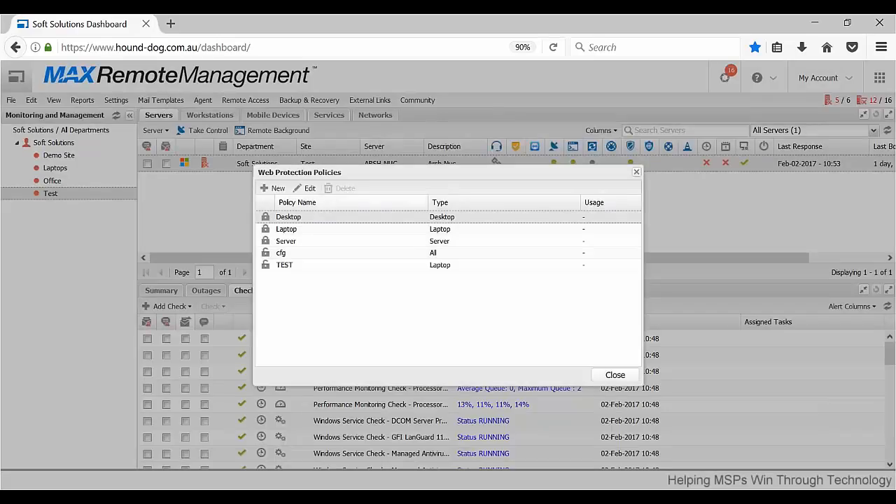
{"action": "left_click", "coordinate": [636, 172]}
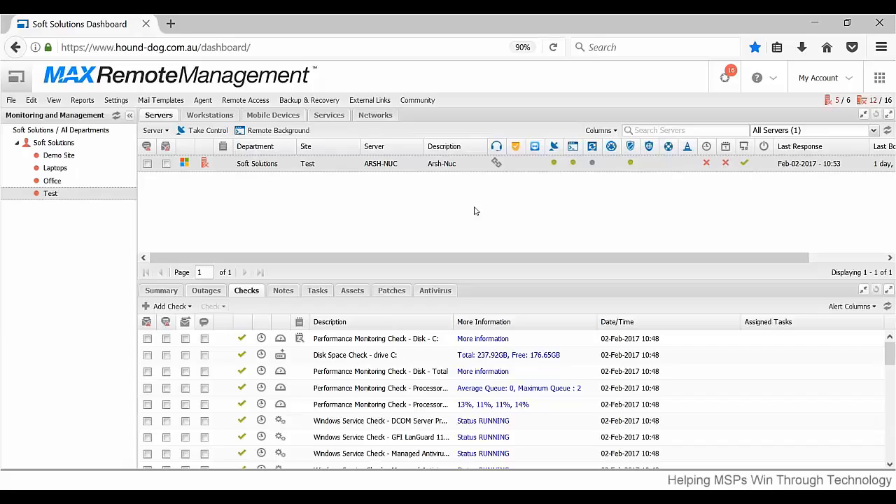
Open the Script Manager, examine the form for adding a user defined script and its supported file types, and close without saving.
{"action": "left_click", "coordinate": [116, 100]}
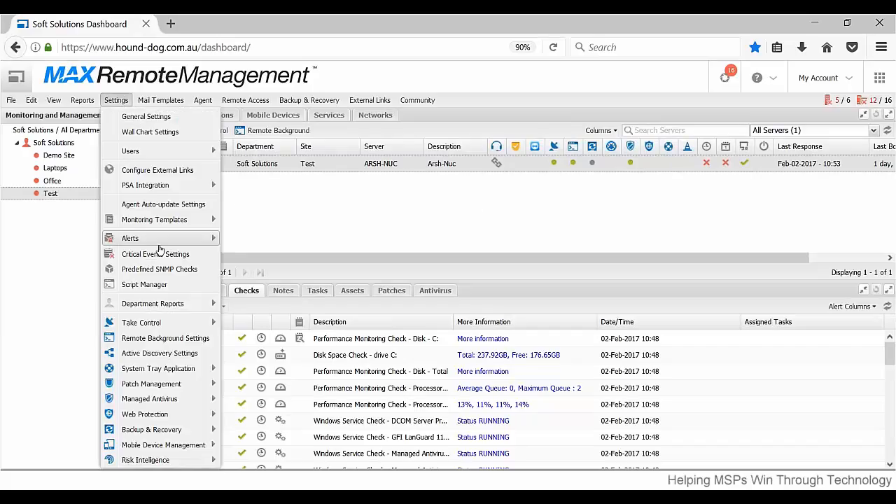
{"action": "left_click", "coordinate": [179, 284]}
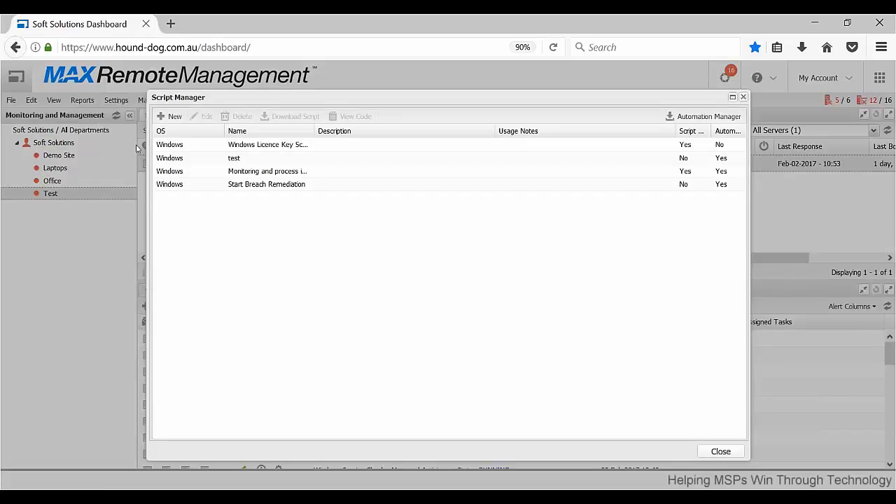
{"action": "left_click", "coordinate": [169, 119]}
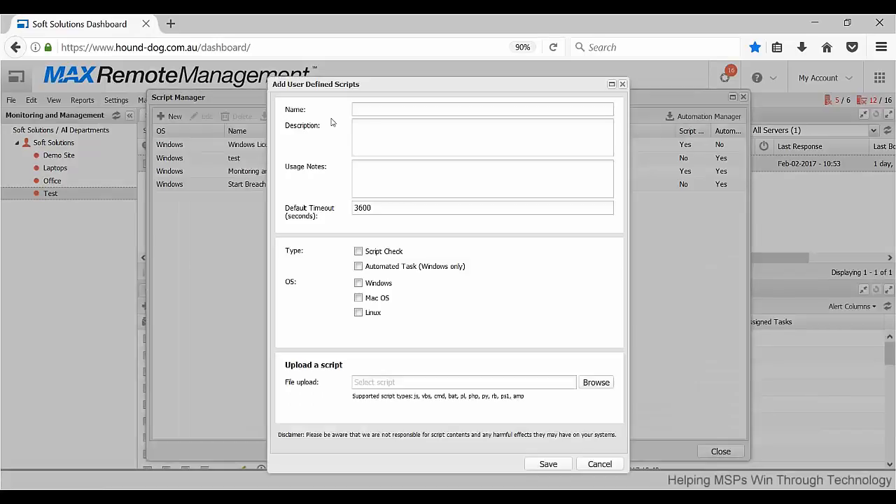
{"action": "left_click", "coordinate": [421, 171]}
{"action": "left_click", "coordinate": [383, 256]}
{"action": "left_click", "coordinate": [381, 268]}
{"action": "left_click_drag", "start_coordinate": [413, 397], "coordinate": [518, 397]}
{"action": "left_click", "coordinate": [539, 397]}
{"action": "left_click", "coordinate": [622, 84]}
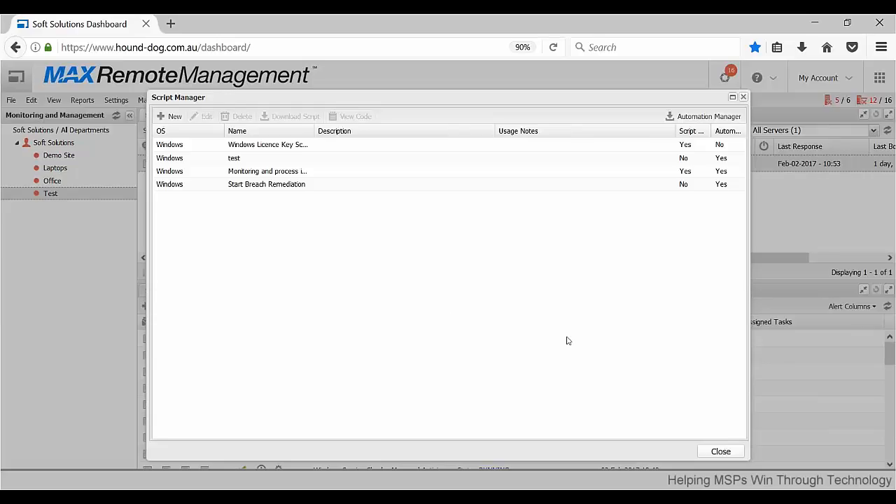
{"action": "left_click", "coordinate": [721, 451]}
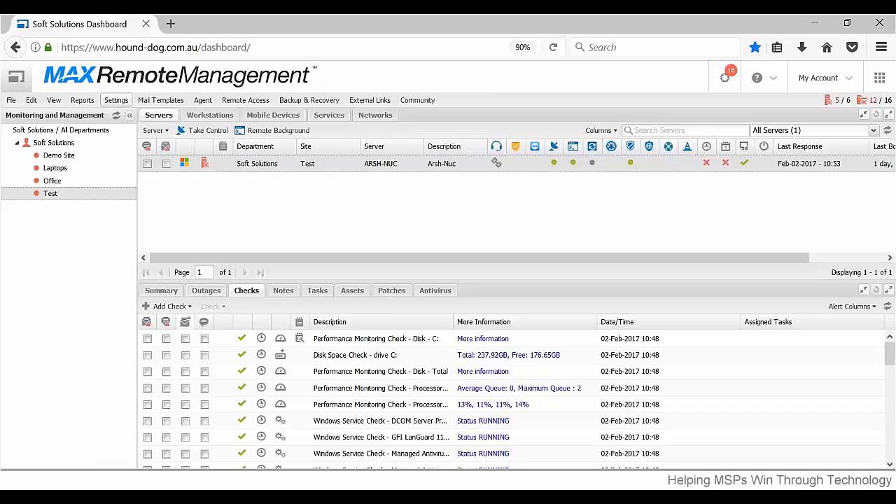
Examine the Active Discovery setting choices for the Test site under the Soft Solutions servers, and cancel without changes.
{"action": "left_click", "coordinate": [117, 100]}
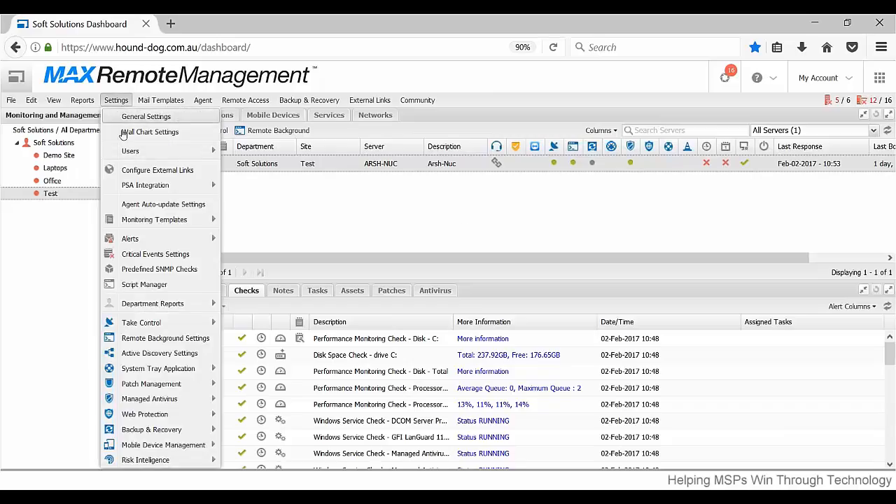
{"action": "left_click", "coordinate": [176, 356]}
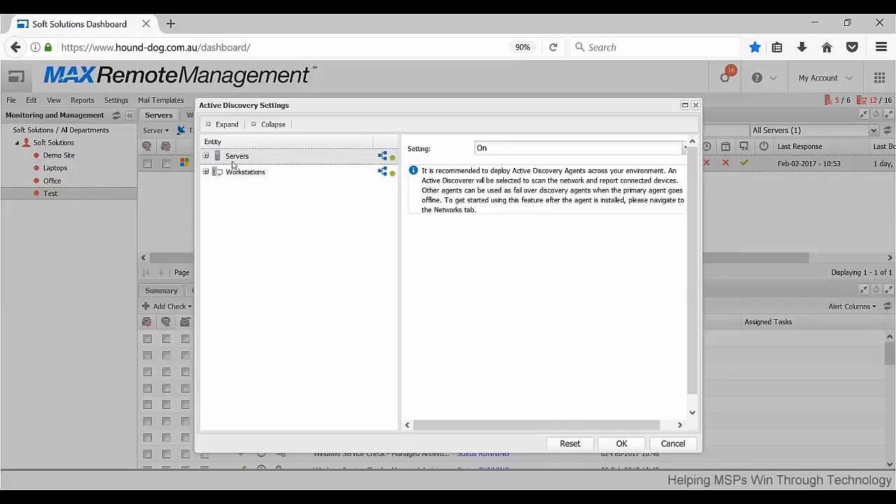
{"action": "left_click", "coordinate": [206, 156]}
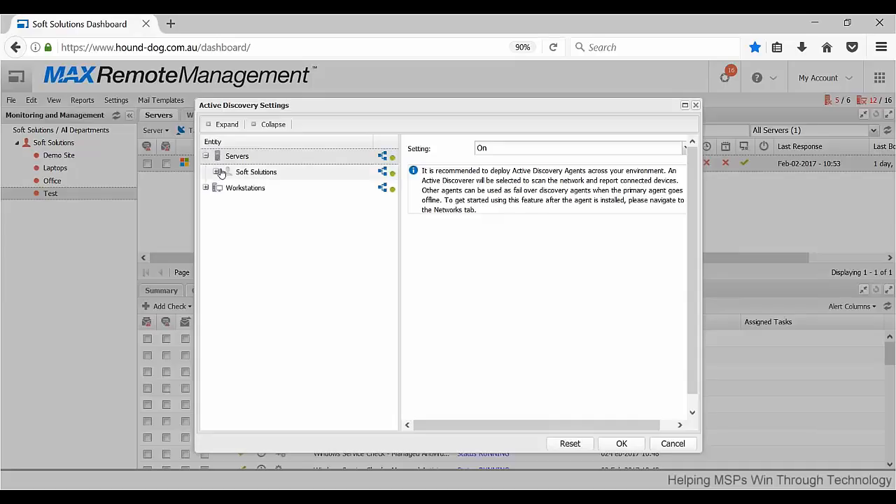
{"action": "left_click", "coordinate": [218, 172]}
{"action": "left_click", "coordinate": [259, 236]}
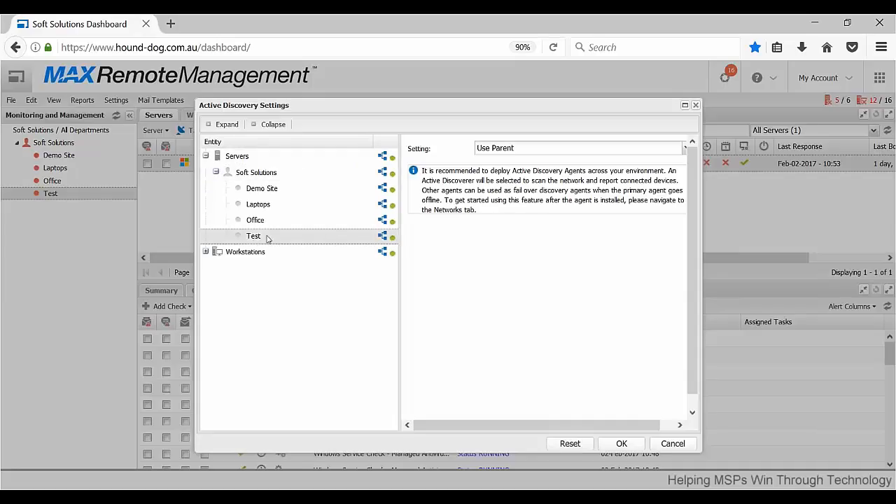
{"action": "left_click", "coordinate": [683, 154]}
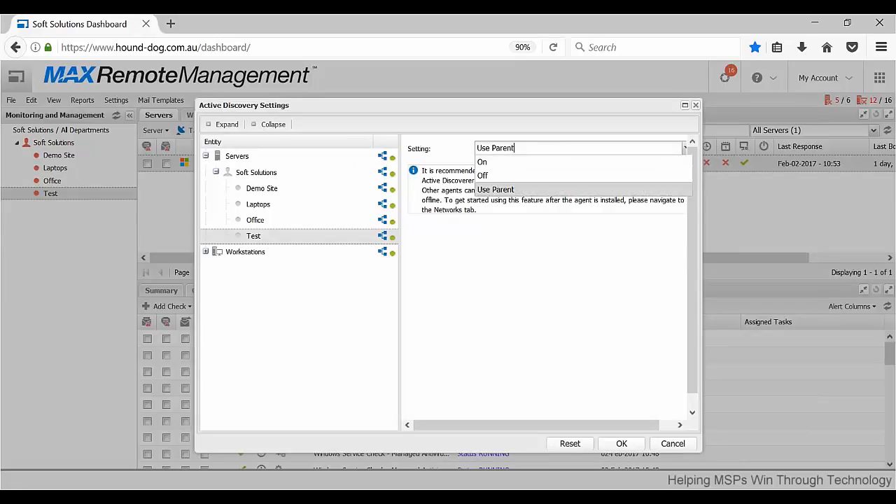
{"action": "left_click", "coordinate": [610, 274]}
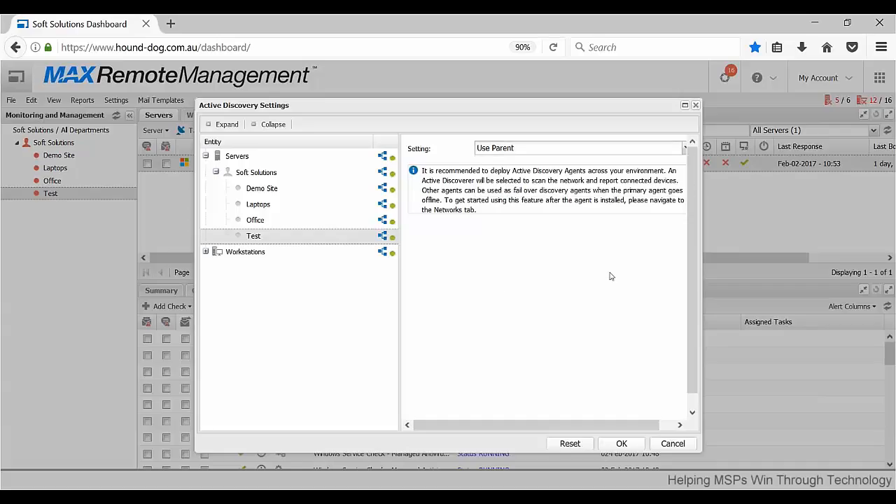
{"action": "left_click", "coordinate": [672, 443]}
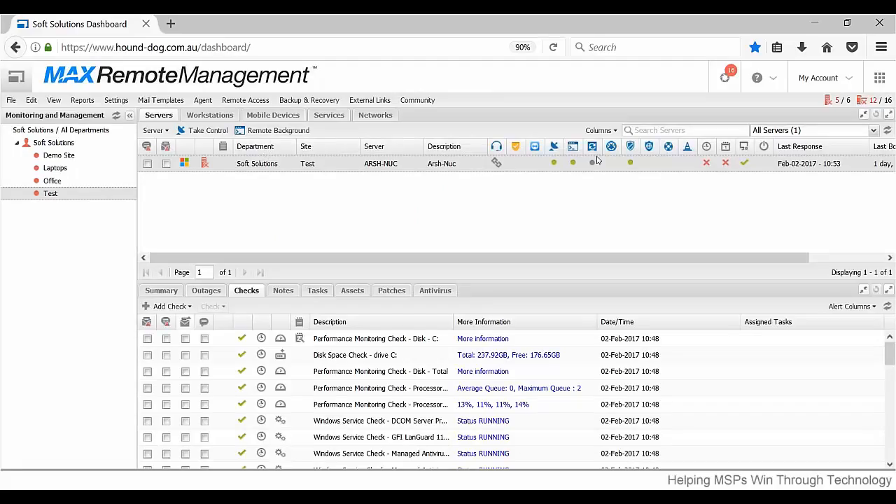
{"action": "mouse_move", "coordinate": [591, 164]}
{"action": "left_click", "coordinate": [118, 100]}
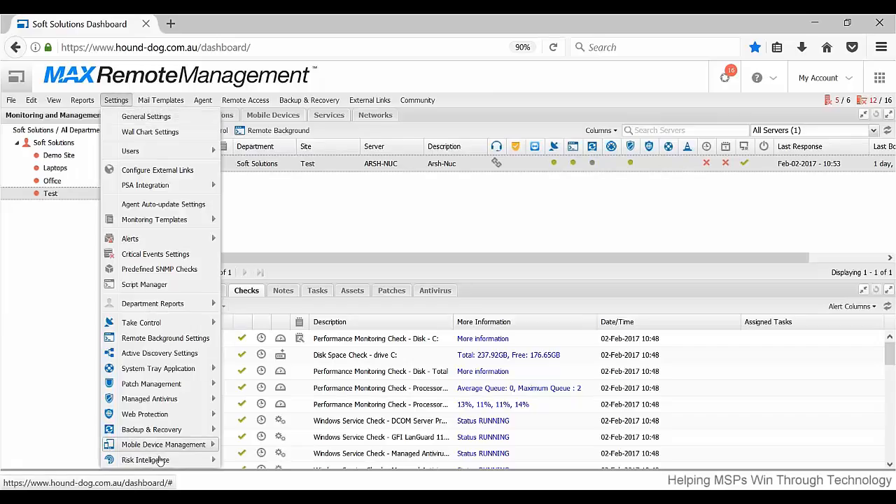
{"action": "mouse_move", "coordinate": [156, 431]}
{"action": "mouse_move", "coordinate": [177, 459]}
{"action": "mouse_move", "coordinate": [161, 322]}
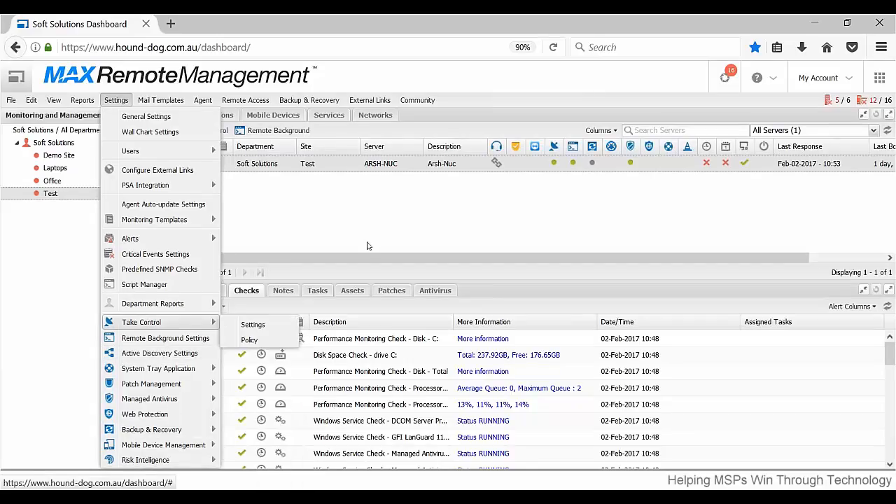
{"action": "left_click", "coordinate": [376, 186]}
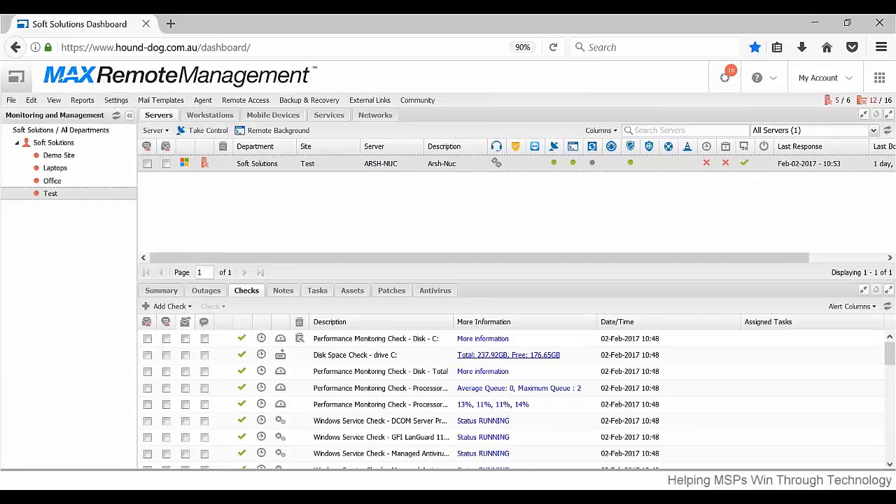
Open the Test site server for editing and examine its general settings, including the agent update choices.
{"action": "right_click", "coordinate": [354, 161]}
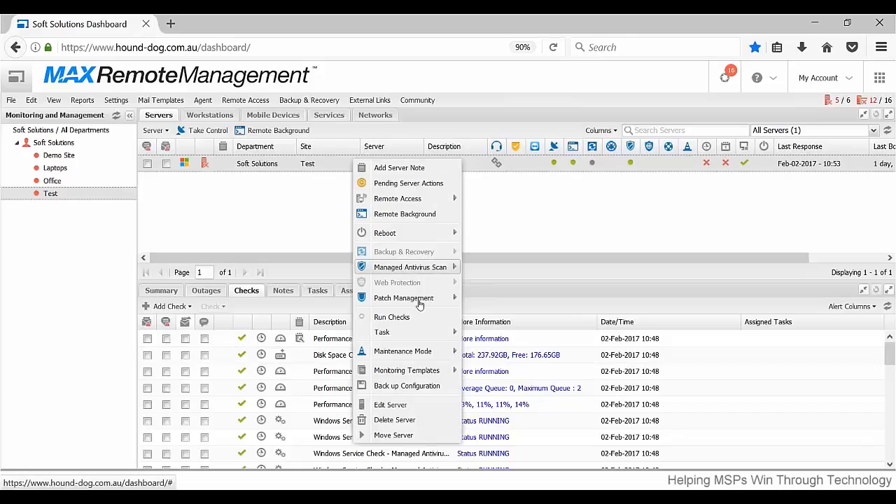
{"action": "left_click", "coordinate": [390, 404]}
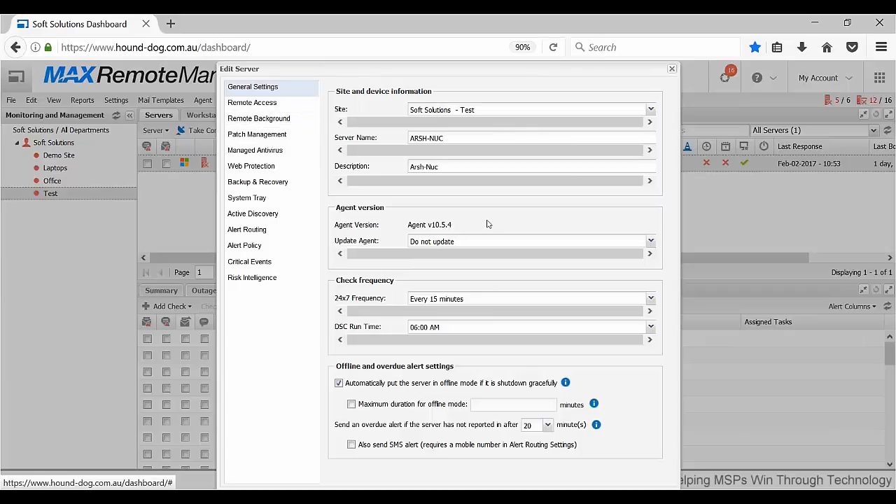
{"action": "left_click", "coordinate": [651, 241]}
{"action": "left_click", "coordinate": [651, 241]}
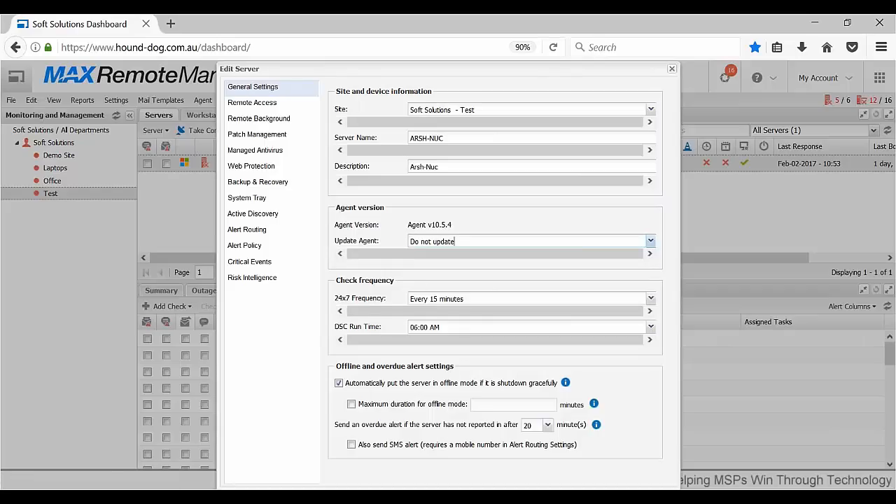
Review the server's Remote Background, Patch Management, Managed Antivirus and Web Protection settings, and close without saving.
{"action": "left_click", "coordinate": [271, 119]}
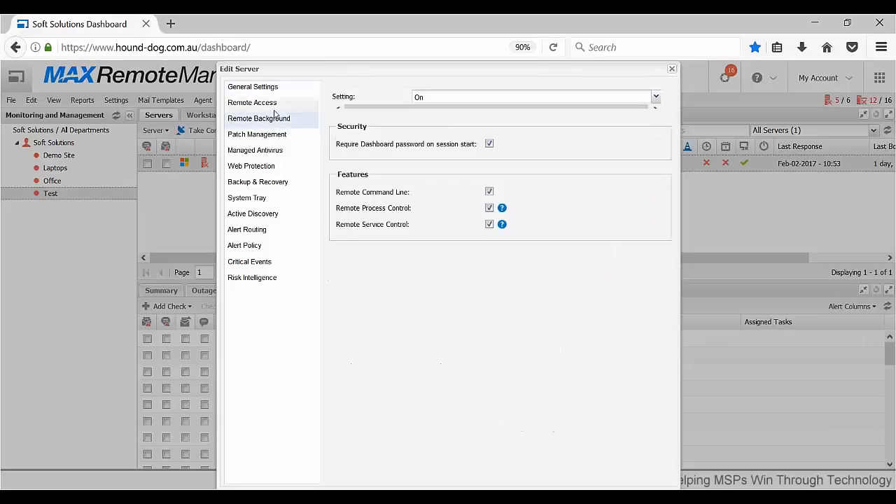
{"action": "left_click", "coordinate": [274, 105]}
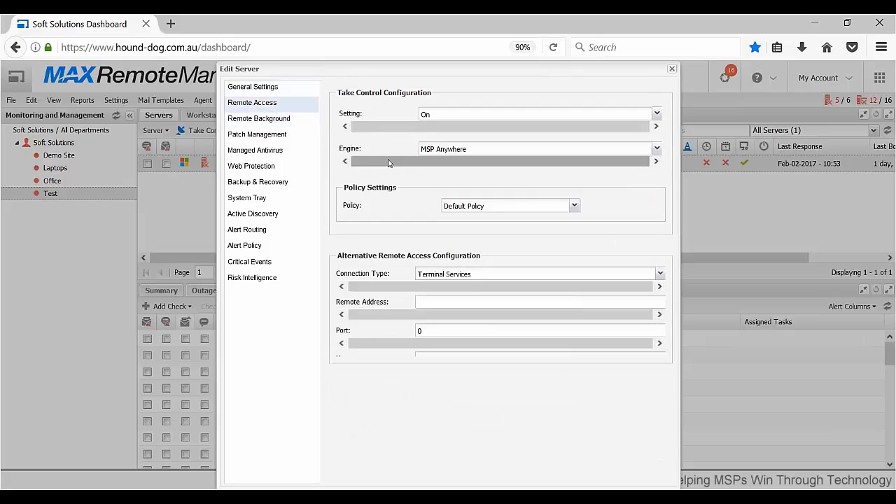
{"action": "left_click", "coordinate": [301, 134]}
{"action": "left_click", "coordinate": [295, 151]}
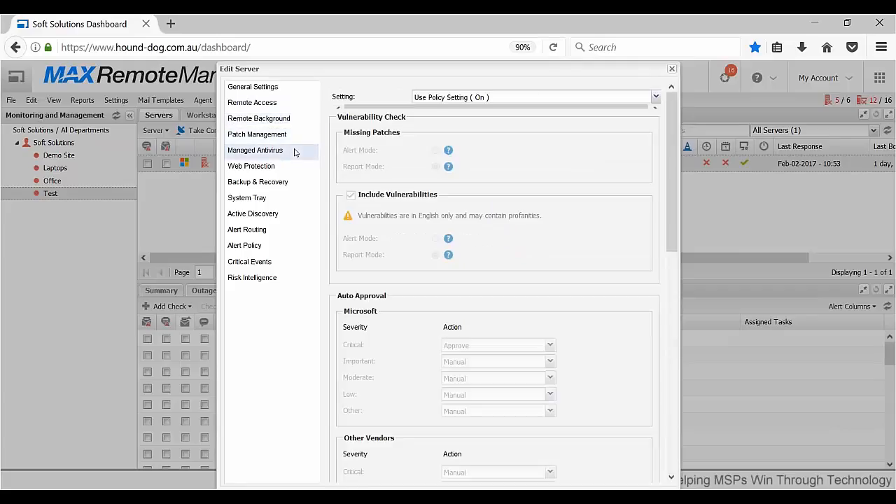
{"action": "left_click", "coordinate": [292, 173]}
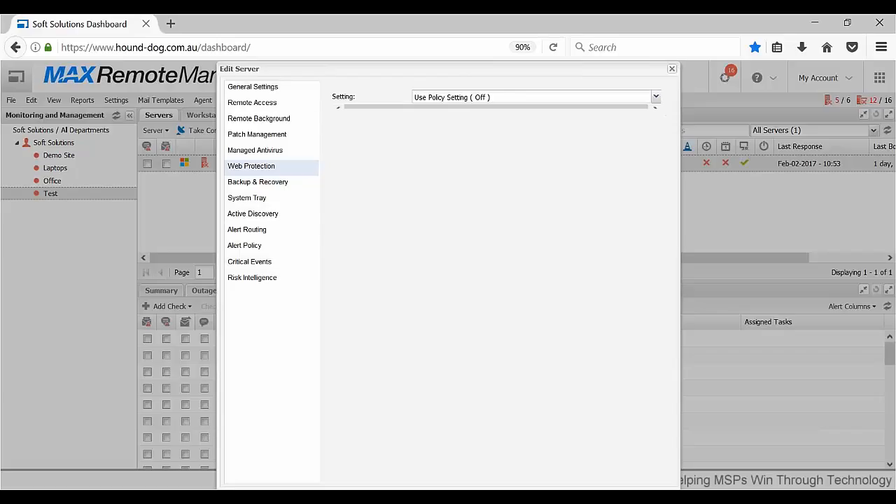
{"action": "left_click", "coordinate": [671, 68]}
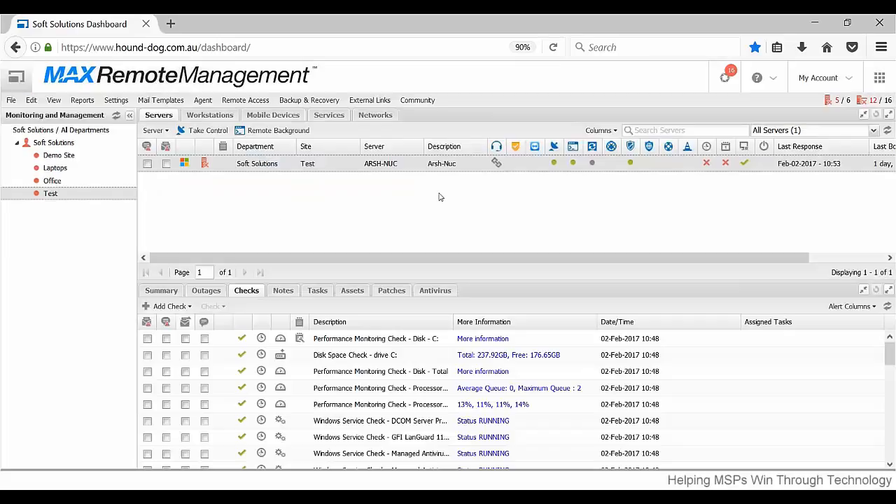
Examine the New Device Installation Settings for servers and workstations under the monitoring templates, and close without changes.
{"action": "right_click", "coordinate": [346, 165]}
{"action": "left_click", "coordinate": [332, 224]}
{"action": "left_click", "coordinate": [114, 102]}
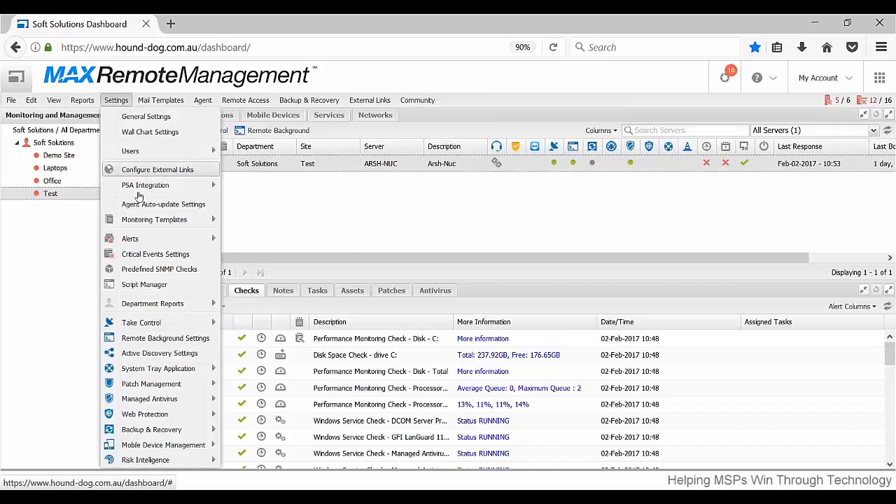
{"action": "mouse_move", "coordinate": [157, 221]}
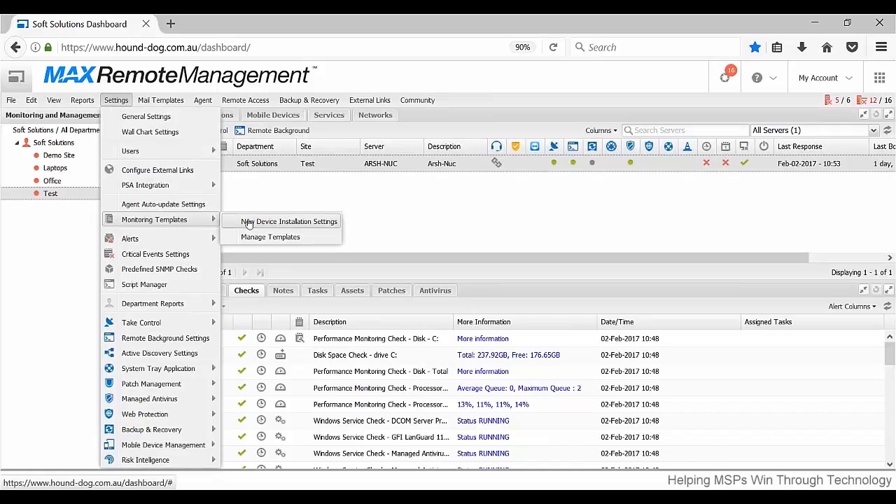
{"action": "left_click", "coordinate": [249, 222]}
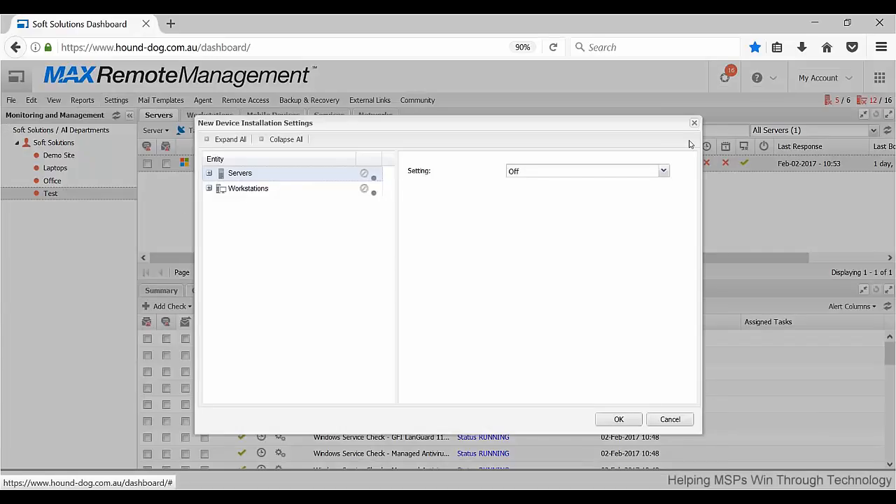
{"action": "left_click", "coordinate": [694, 123]}
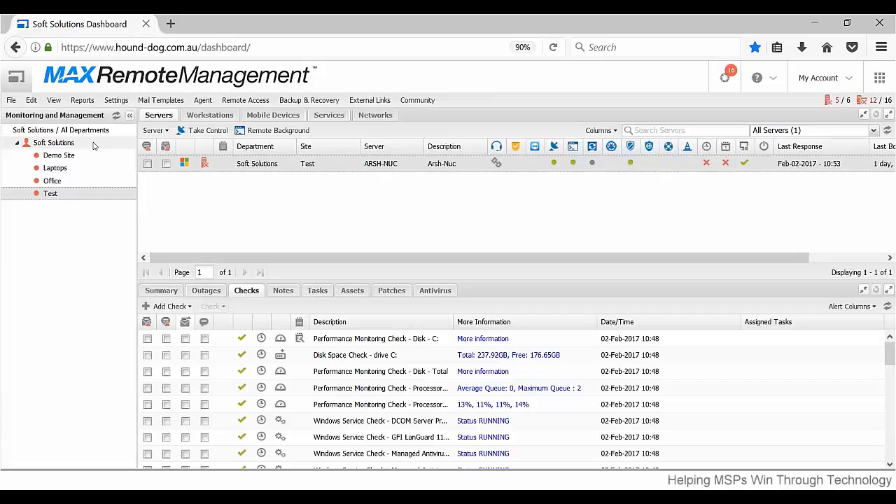
{"action": "left_click", "coordinate": [86, 100]}
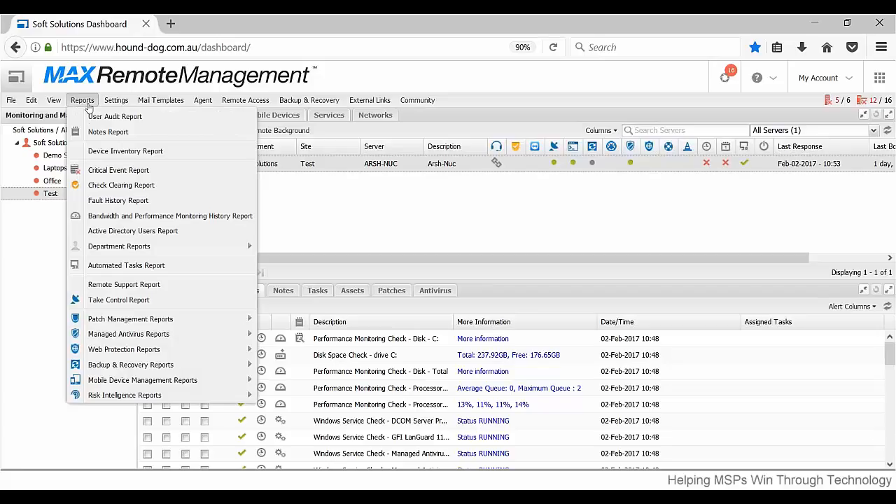
{"action": "left_click", "coordinate": [116, 100]}
{"action": "left_click", "coordinate": [147, 101]}
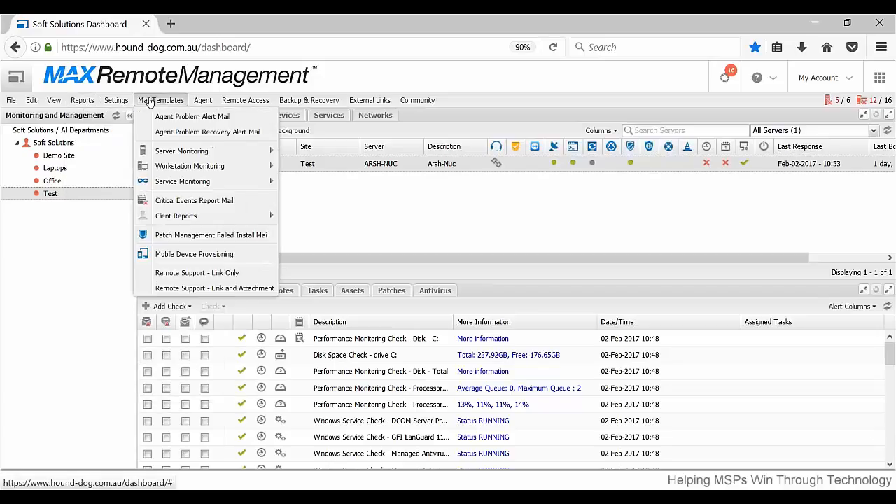
{"action": "left_click", "coordinate": [203, 101]}
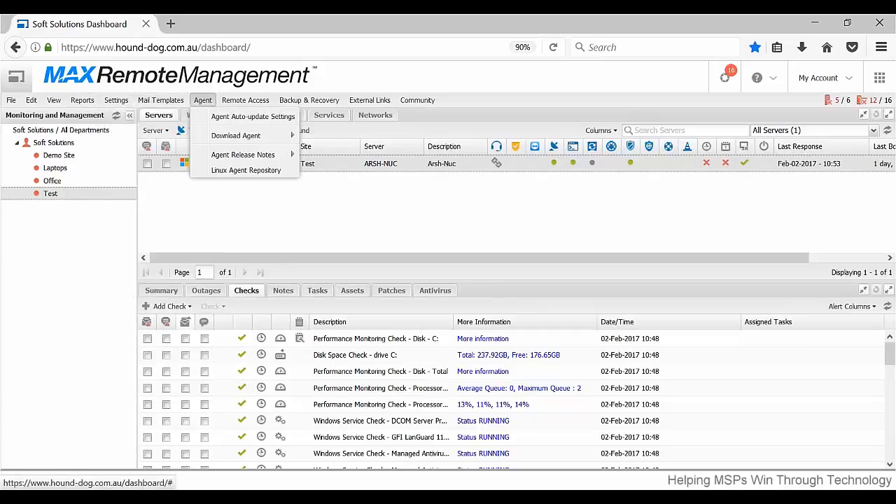
{"action": "mouse_move", "coordinate": [228, 135]}
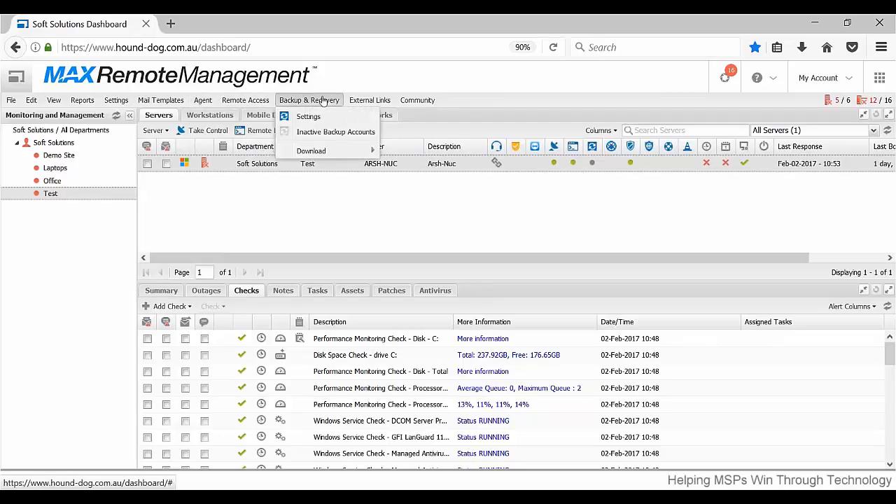
{"action": "left_click", "coordinate": [590, 205]}
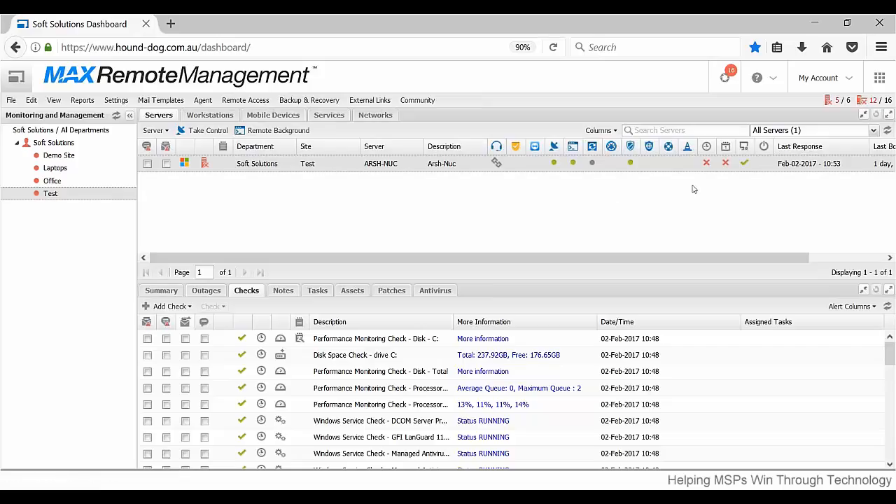
Open the User Manual from the Support Center, view its Managed Antivirus topic, and return to the dashboard with the Support Center closed.
{"action": "mouse_move", "coordinate": [775, 87]}
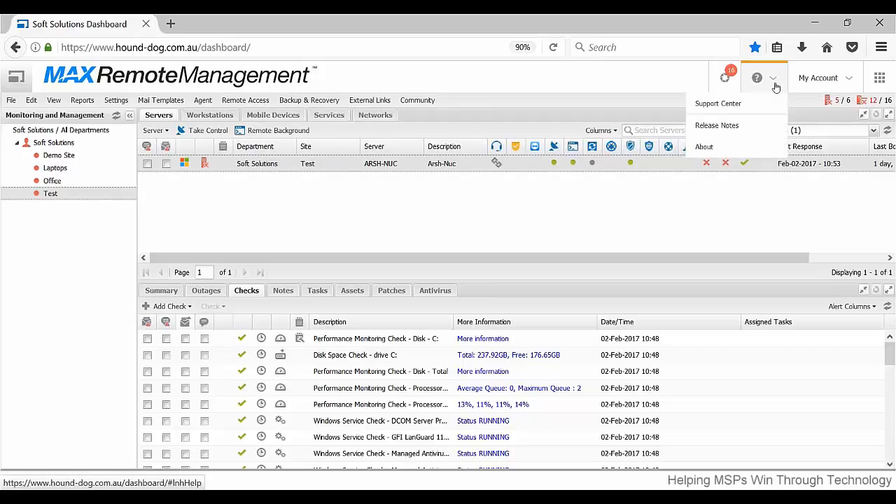
{"action": "left_click", "coordinate": [762, 104]}
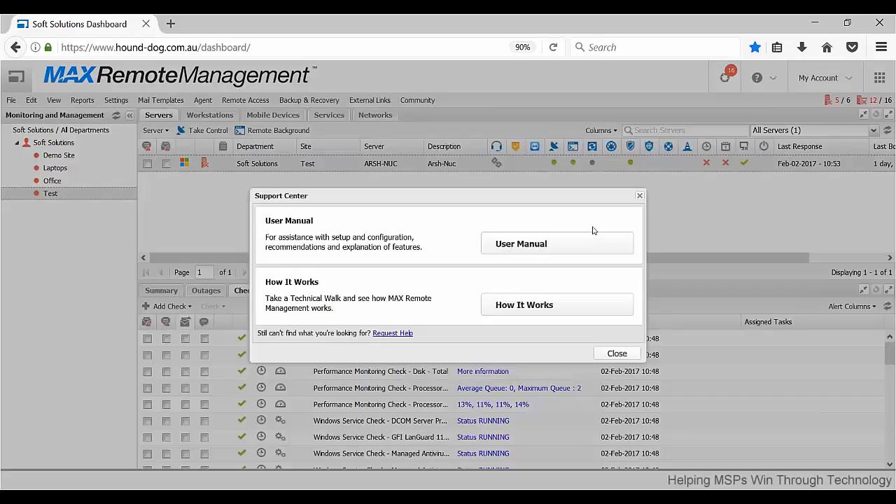
{"action": "left_click", "coordinate": [560, 250]}
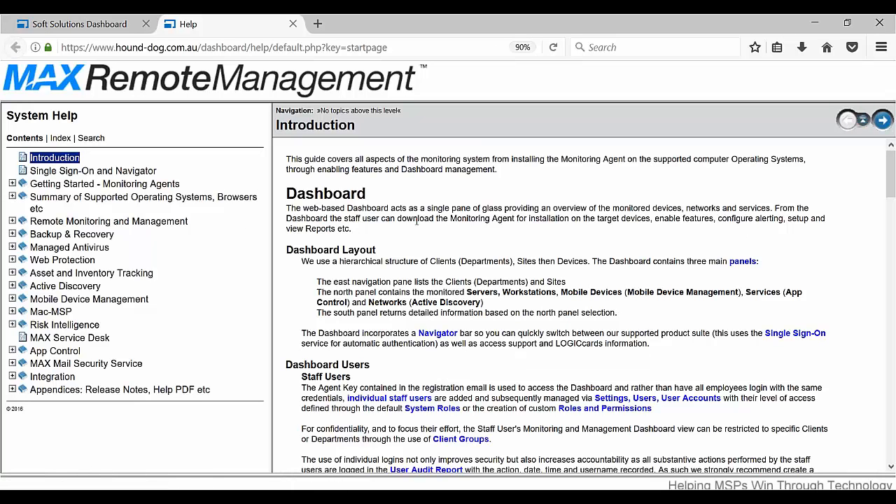
{"action": "scroll", "coordinate": [416, 224], "scroll_direction": "down", "scroll_amount": 10}
{"action": "scroll", "coordinate": [416, 223], "scroll_direction": "up", "scroll_amount": 15}
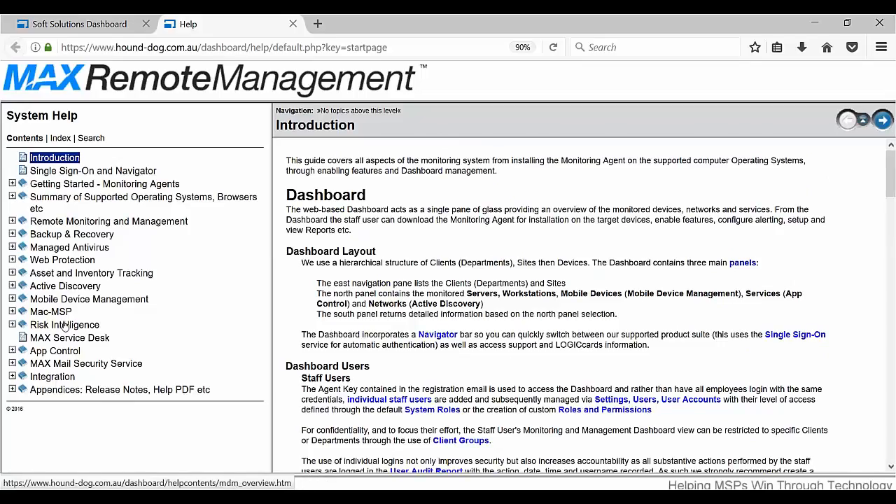
{"action": "left_click", "coordinate": [64, 249]}
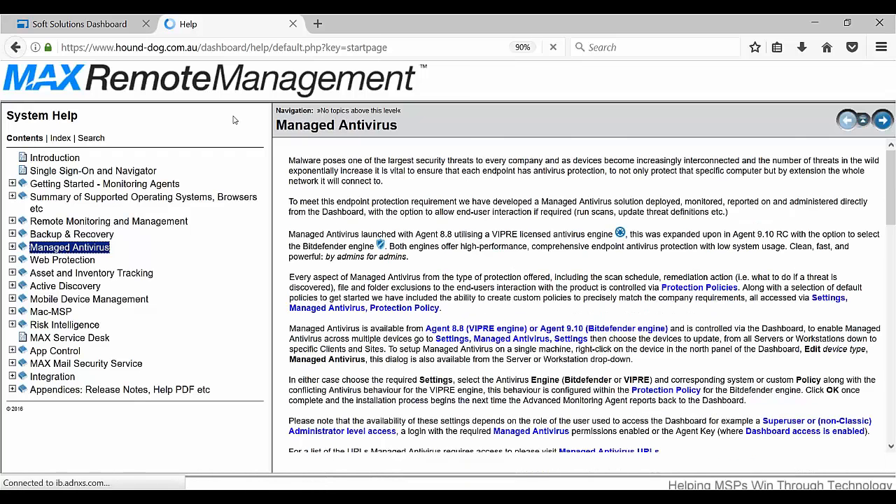
{"action": "left_click", "coordinate": [100, 25]}
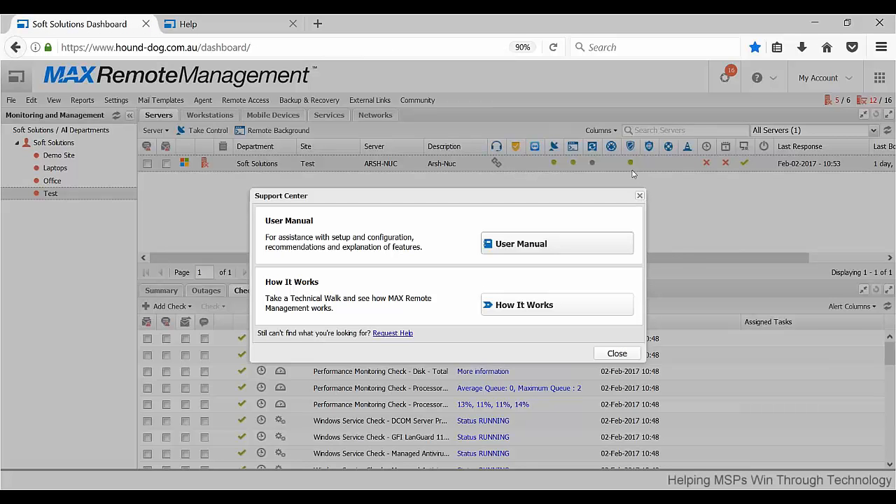
{"action": "left_click", "coordinate": [639, 196]}
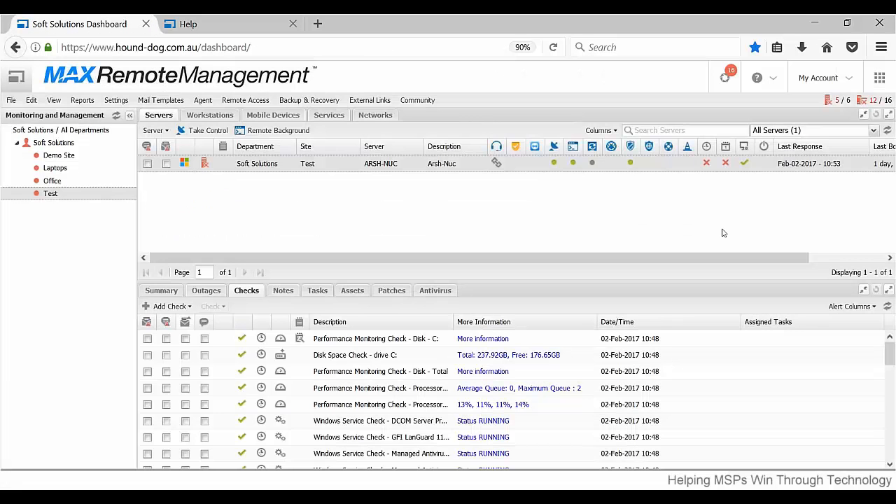